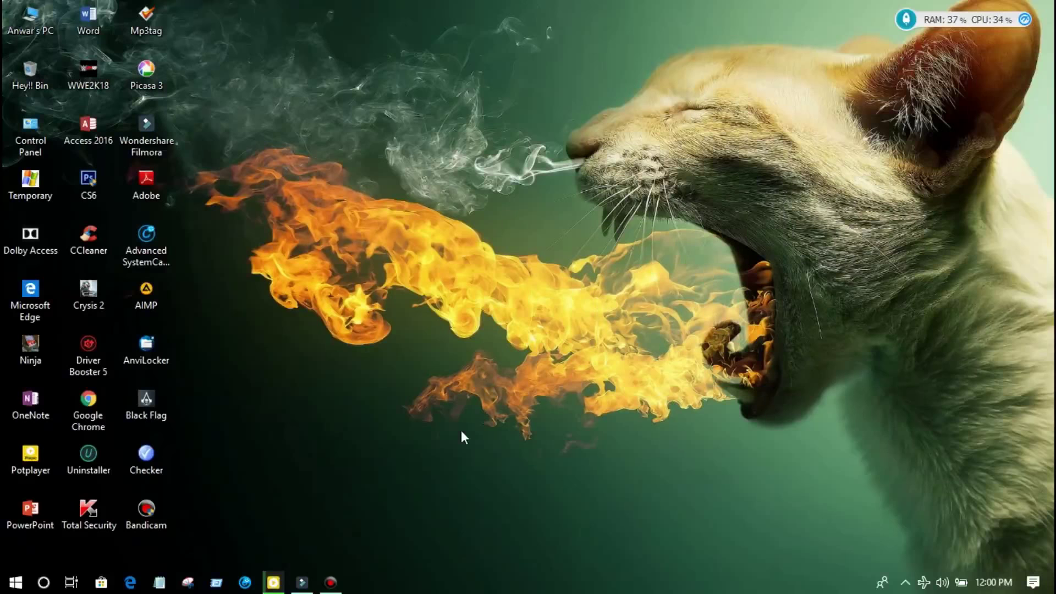
- Switch to Filmora and look through the Lifestyle, Seasonal and Media categories of text and credit presets
left_click(301, 582)
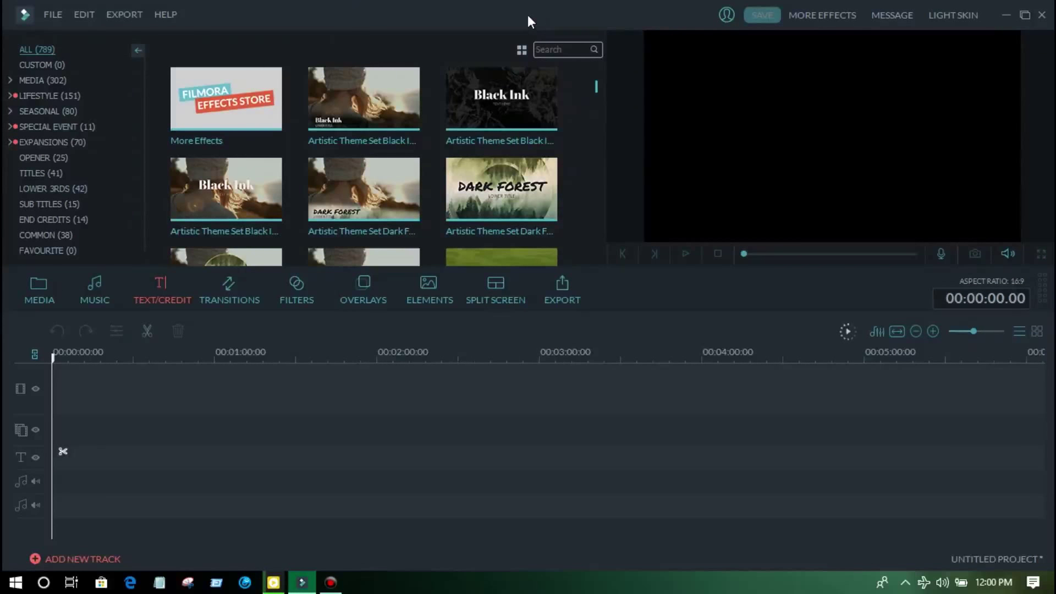
left_click(69, 96)
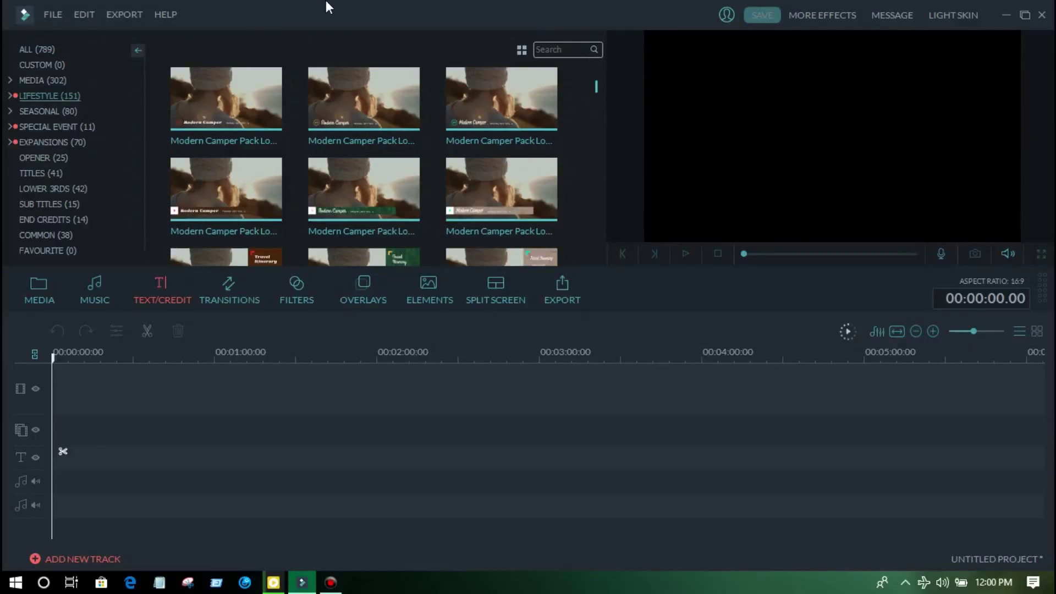
left_click(42, 114)
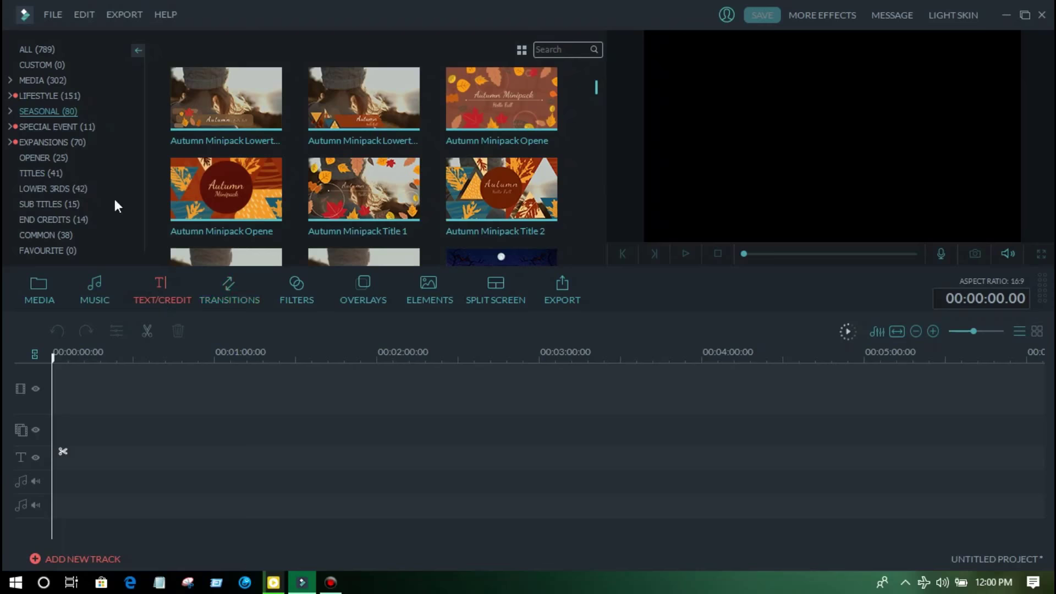
left_click(30, 80)
scroll(70, 132, "down", 3)
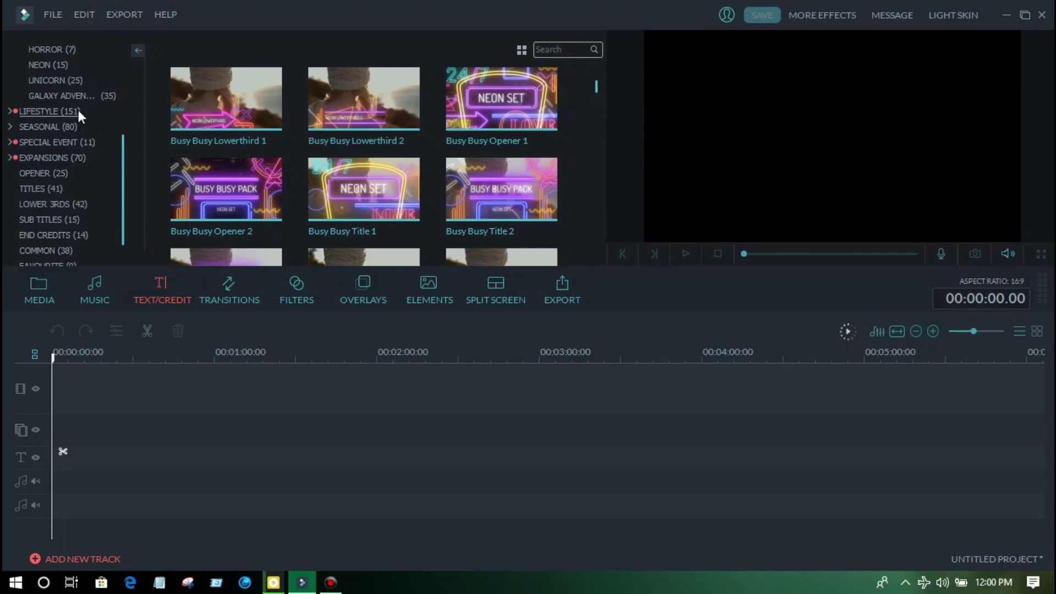
scroll(85, 121, "up", 3)
- Browse the list of all text presets as far as the Primetime Pack openers
left_click(49, 49)
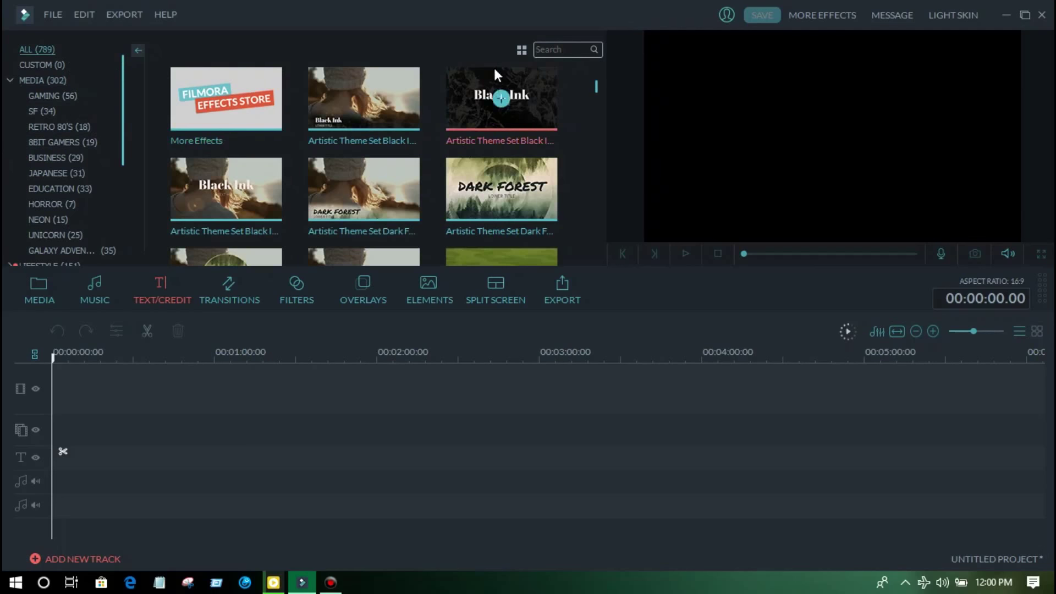
left_click_drag(596, 86, 591, 126)
scroll(589, 126, "down", 5)
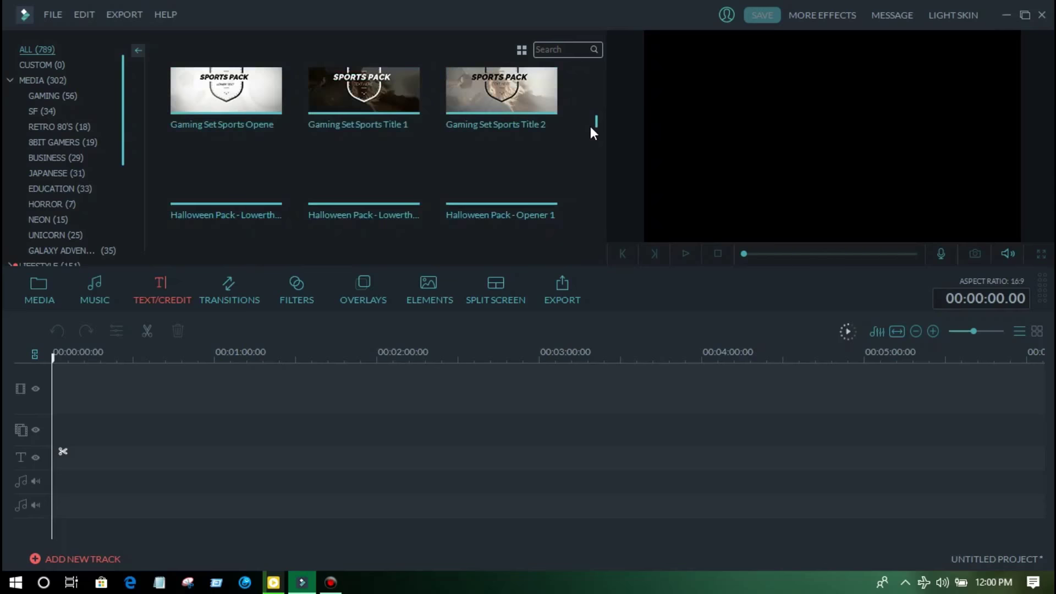
scroll(590, 127, "down", 5)
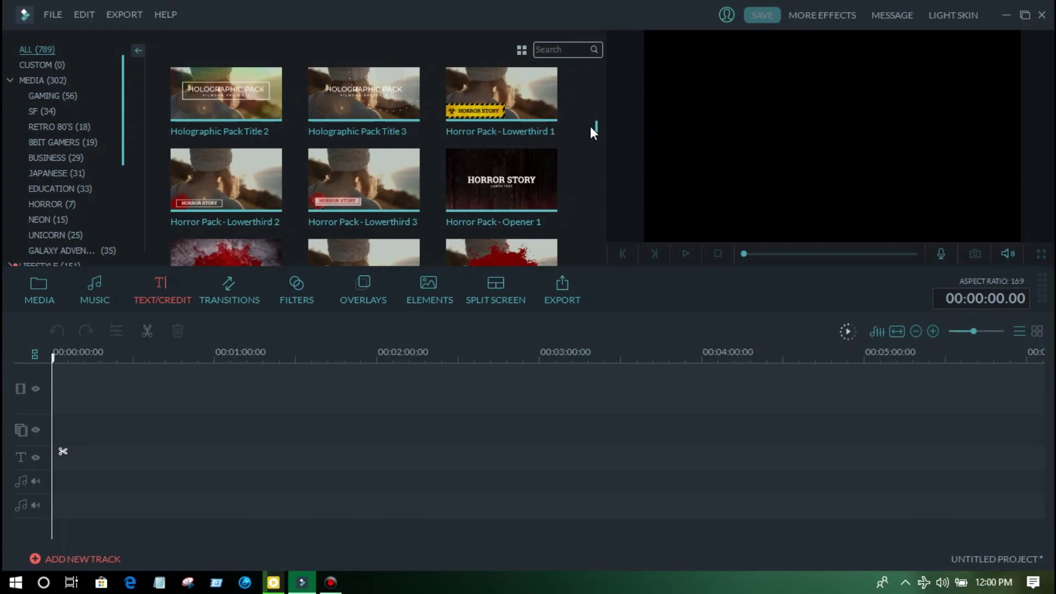
scroll(590, 126, "down", 5)
scroll(590, 132, "down", 5)
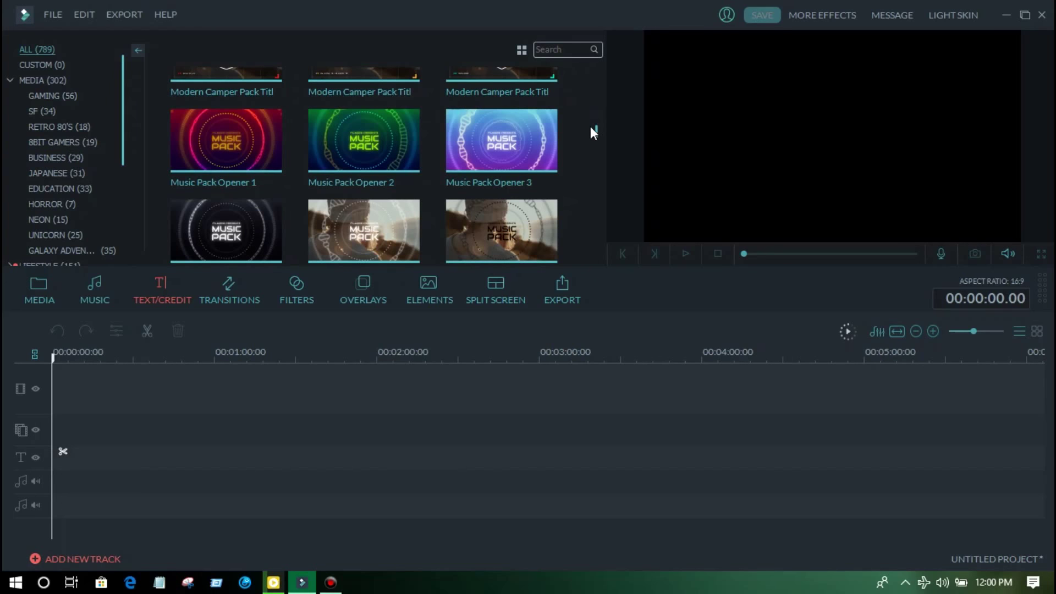
scroll(591, 128, "down", 5)
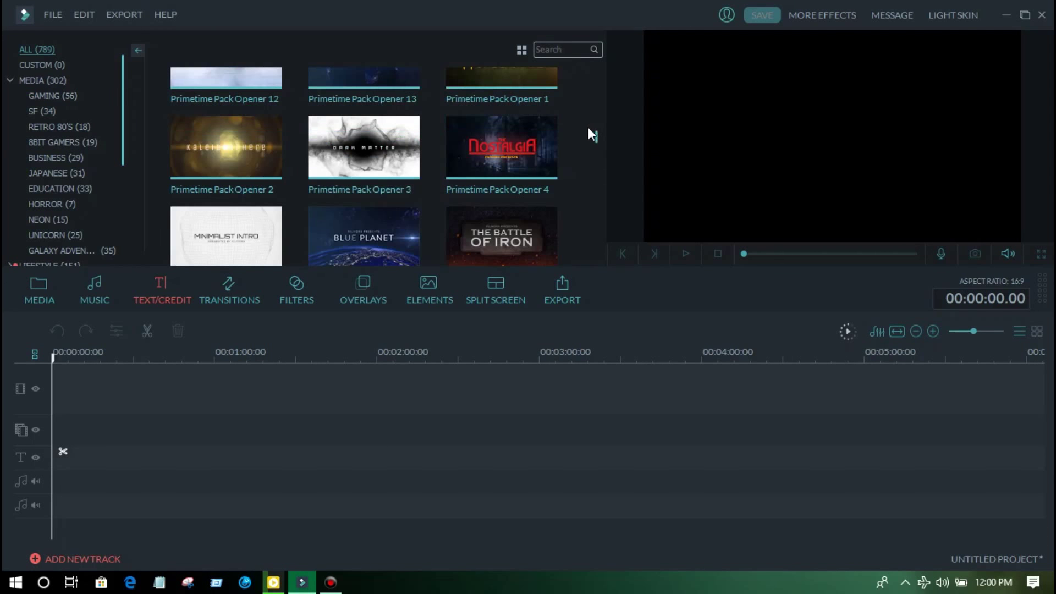
- Preview Primetime Pack Openers 3, 2 and 7, and add Opener 7 at the start of the timeline
left_click(385, 171)
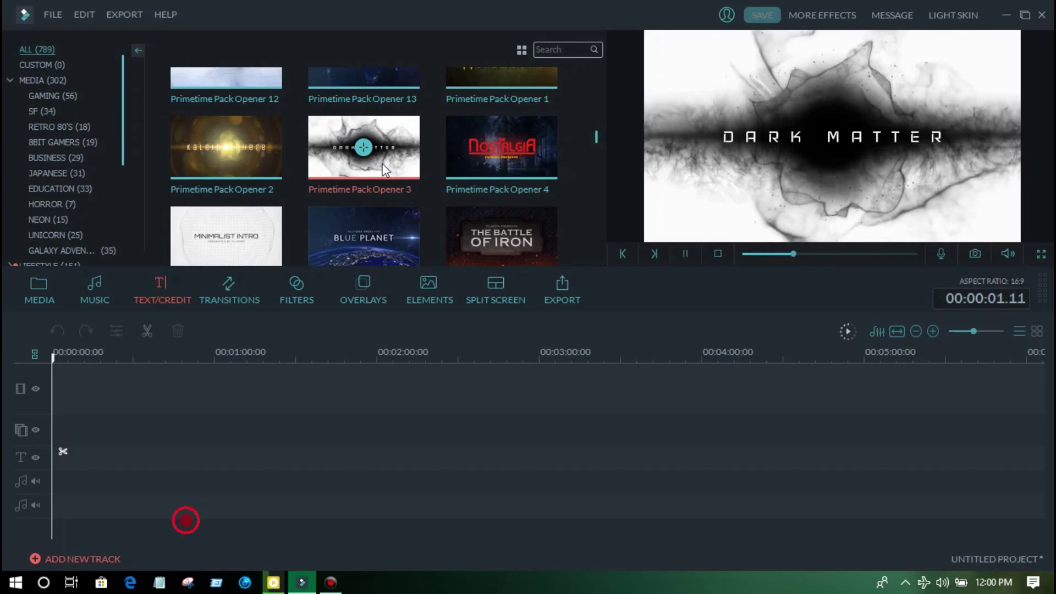
left_click(255, 159)
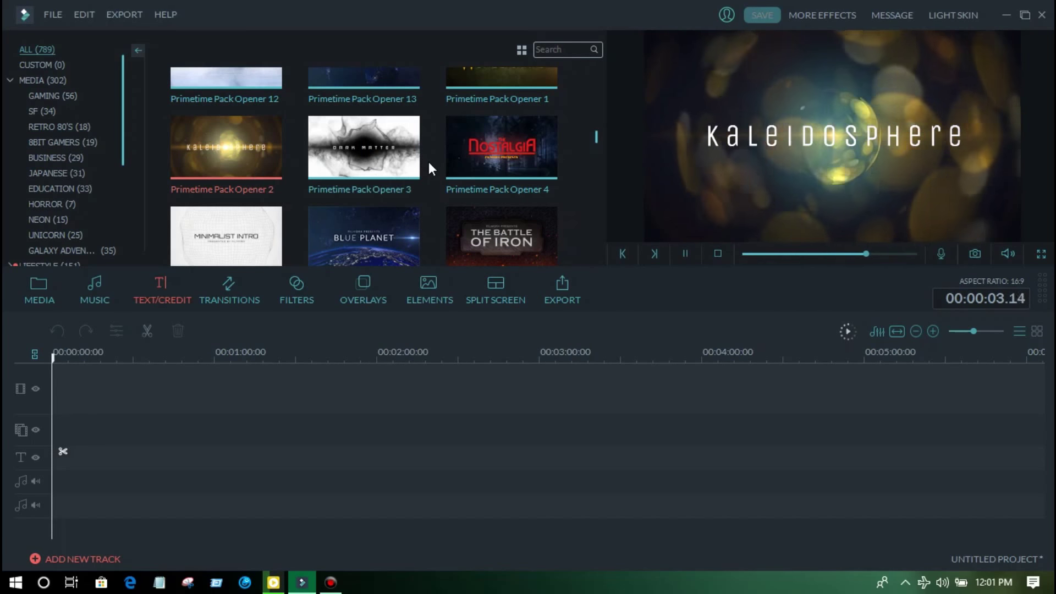
left_click(470, 236)
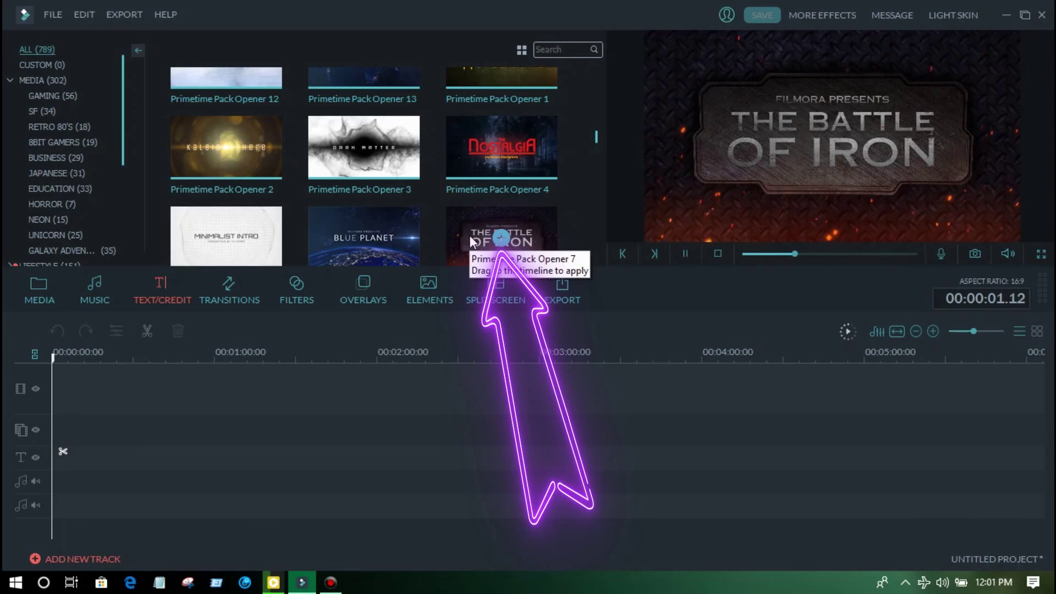
left_click_drag(469, 241, 77, 441)
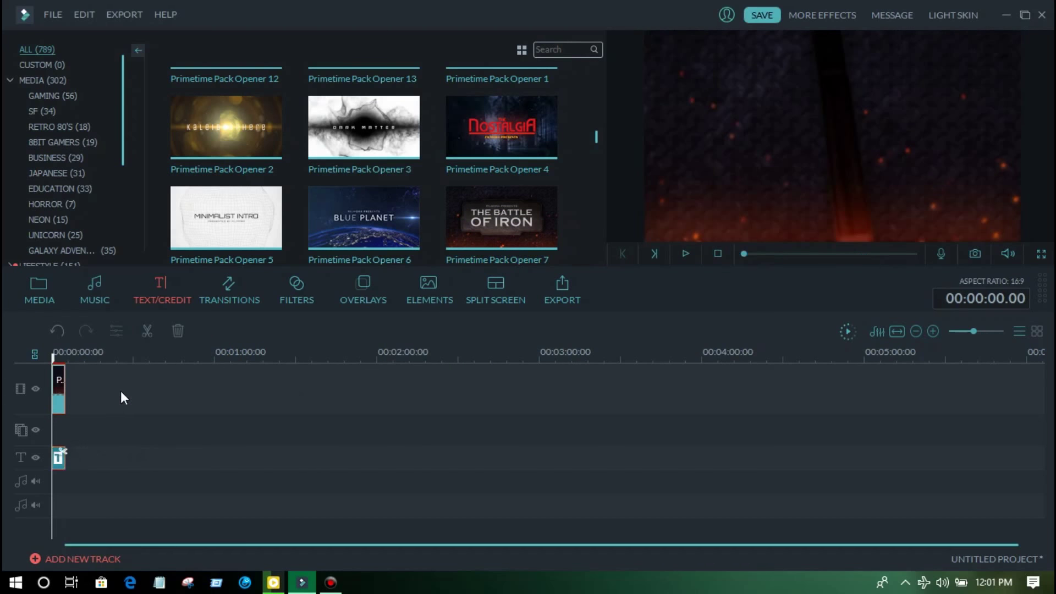
- Open the opener's title for editing and replace the "FILMORA PRESENTS" line with "TUTORIAL PLACE"
double_click(57, 462)
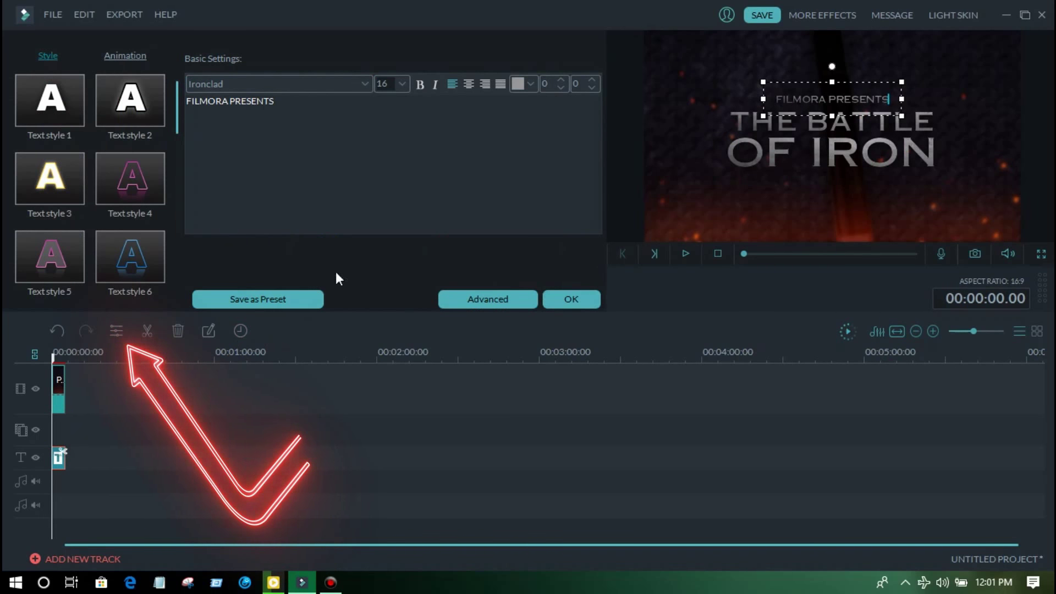
left_click_drag(324, 109, 181, 110)
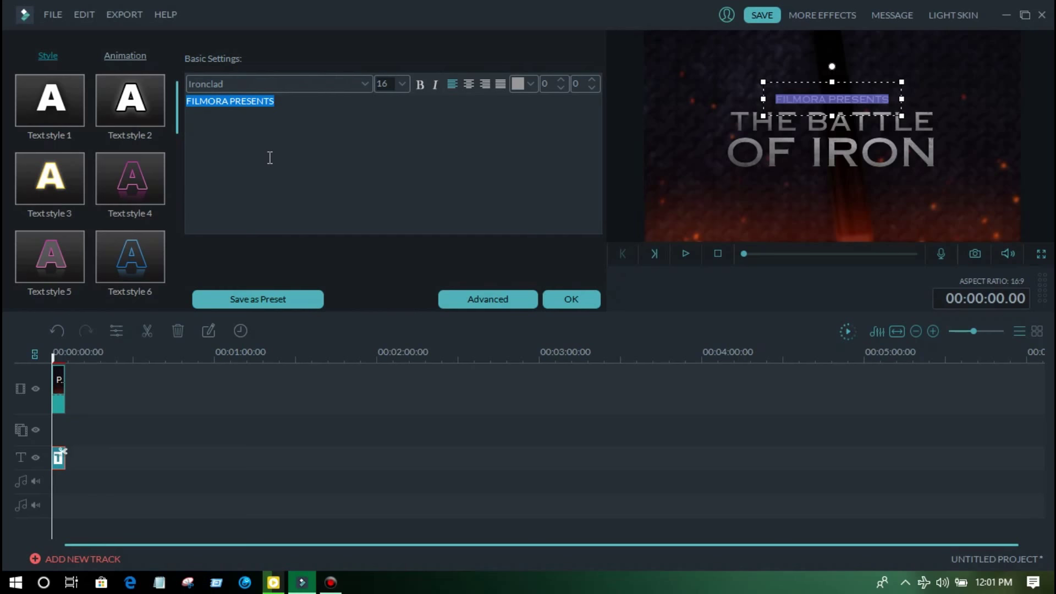
type("T")
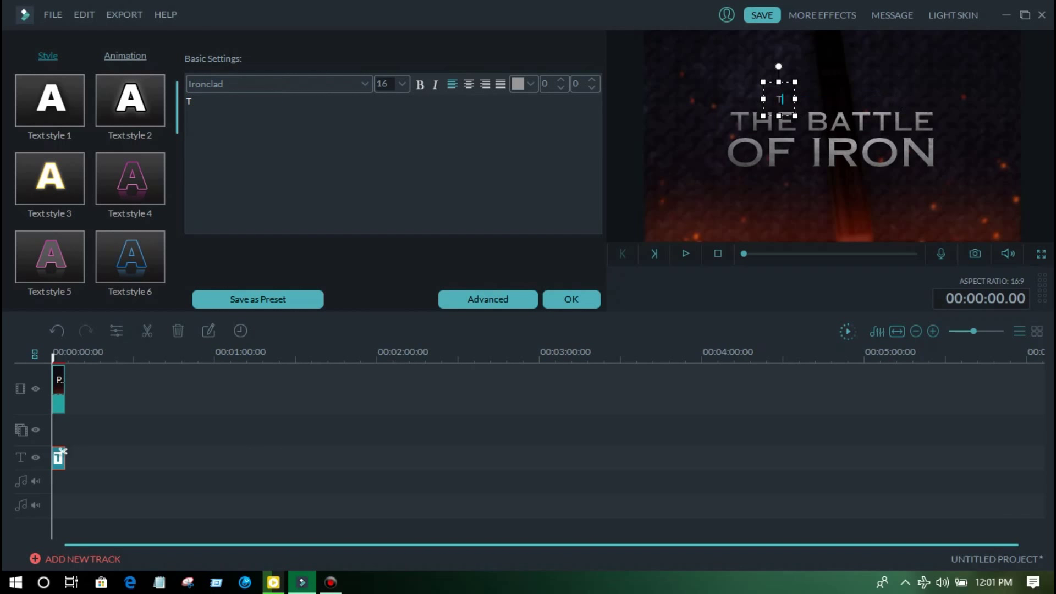
type("UTORIAL ")
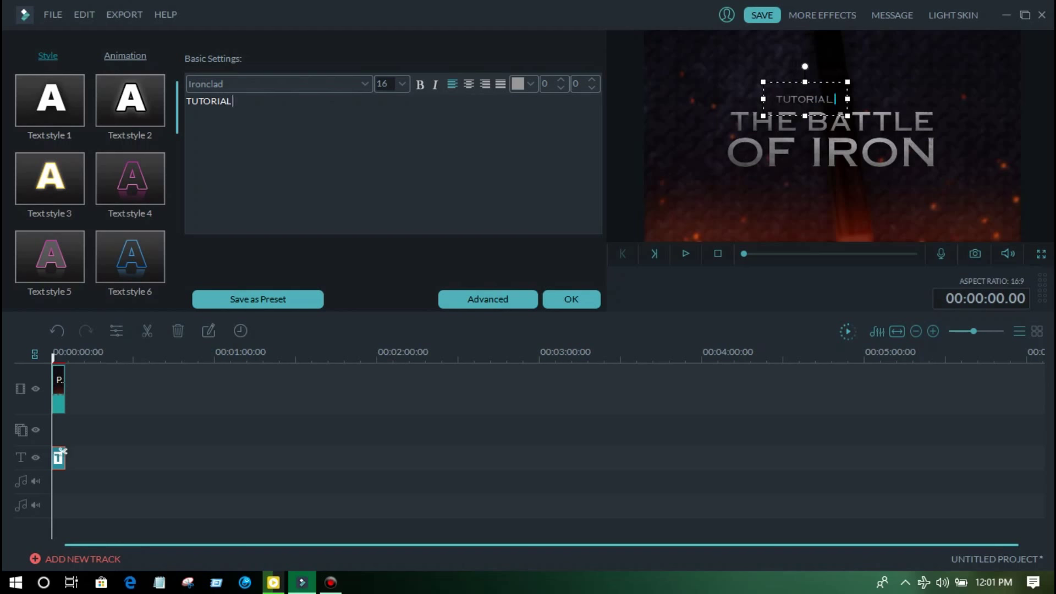
type("PLACE")
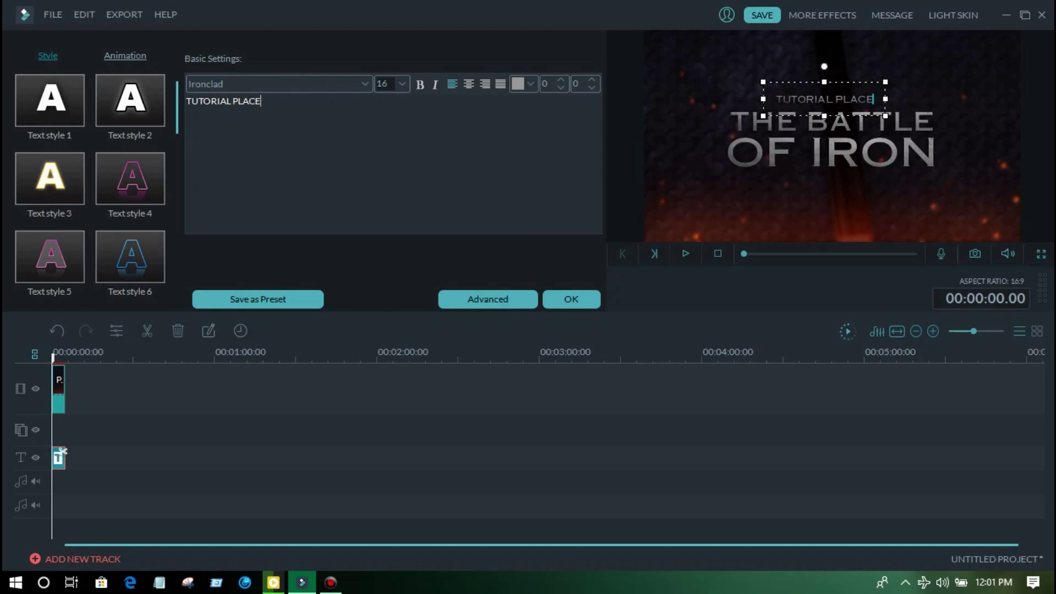
- Replace the "of iron" line of the title with "OF TUTORIUAL"
left_click(908, 121)
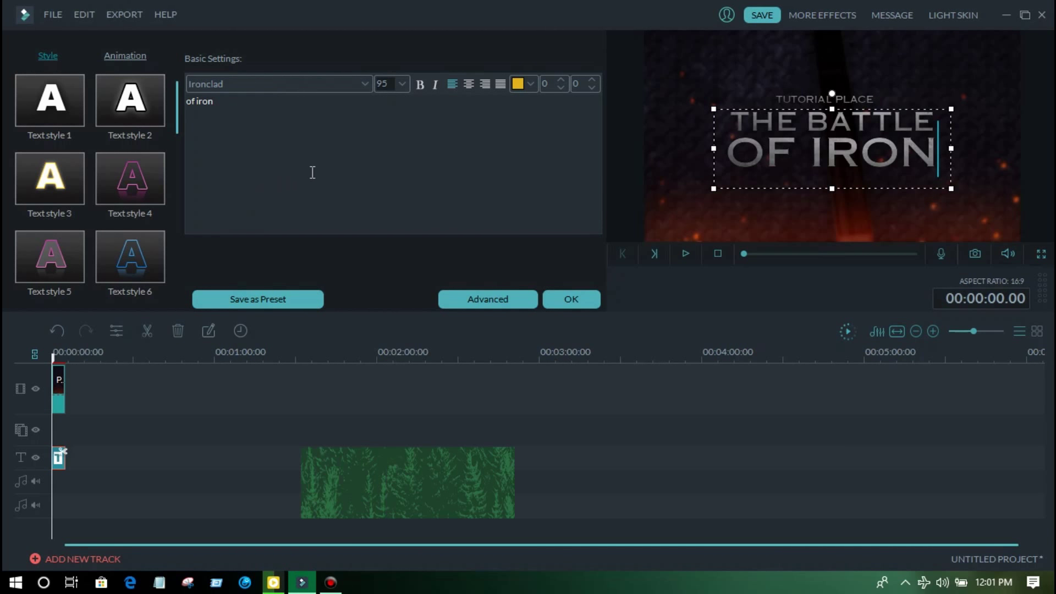
key("ctrl+a")
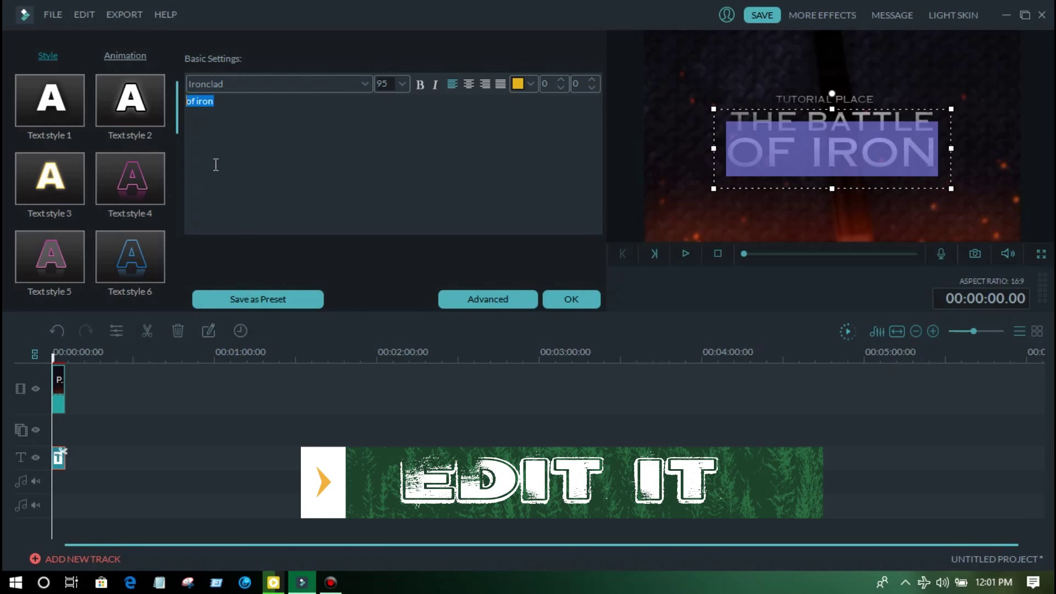
type("O")
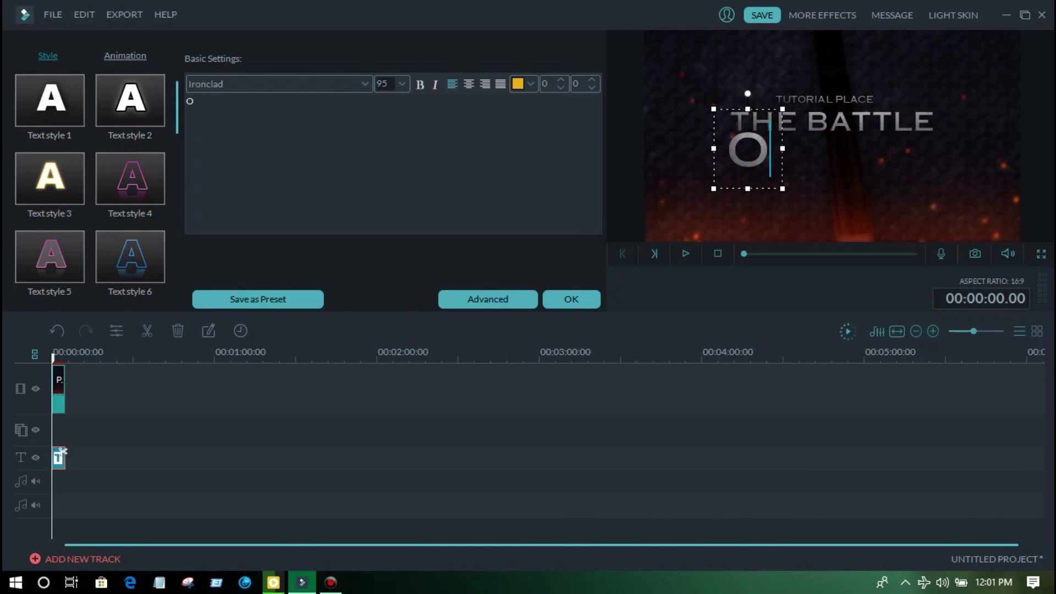
type("F ")
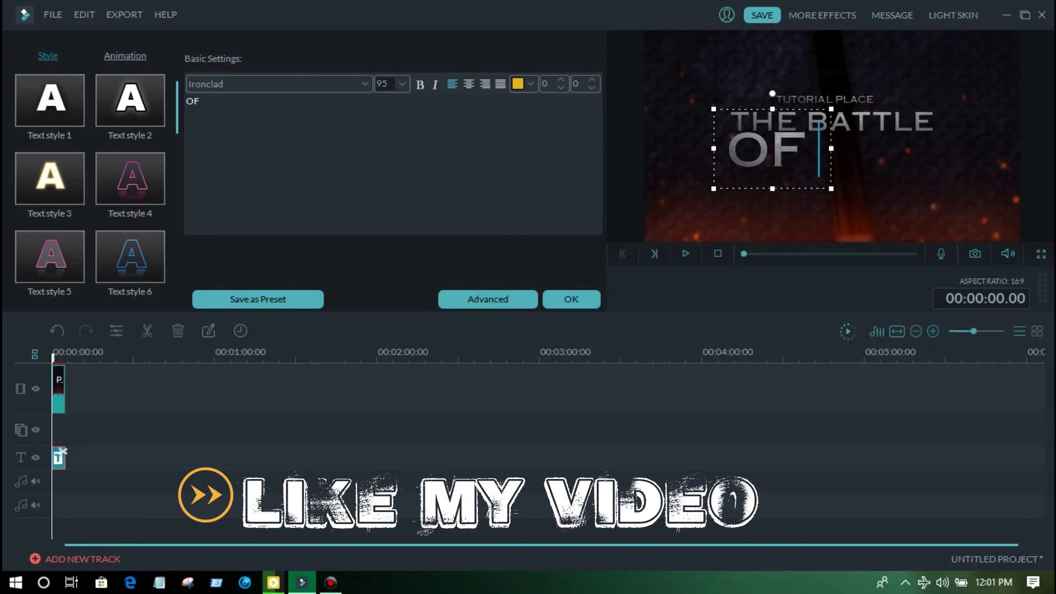
type("TUTU")
key("BackSpace")
type("O")
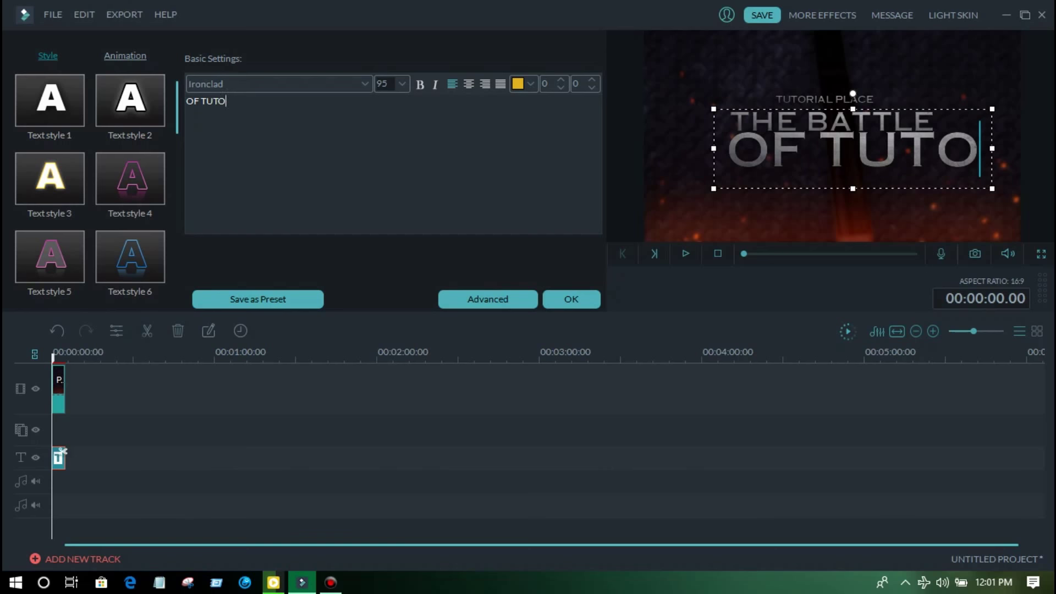
type("RIUAL")
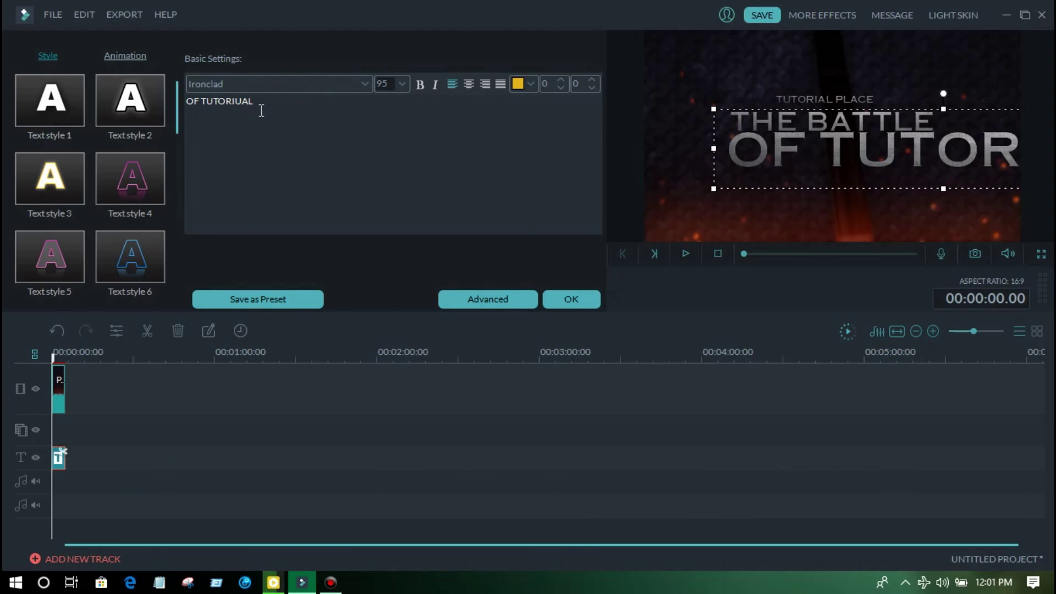
- Set the font size of the "OF TUTORIUAL" line to 72 and move it below "THE BATTLE"
left_click_drag(259, 107, 440, 81)
left_click(404, 84)
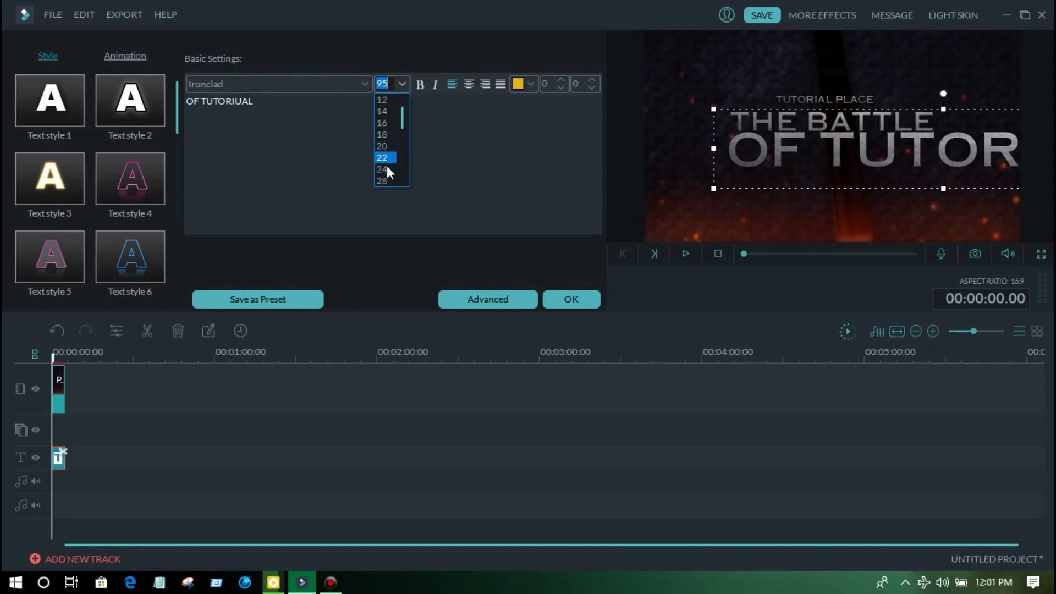
left_click(385, 181)
left_click(401, 84)
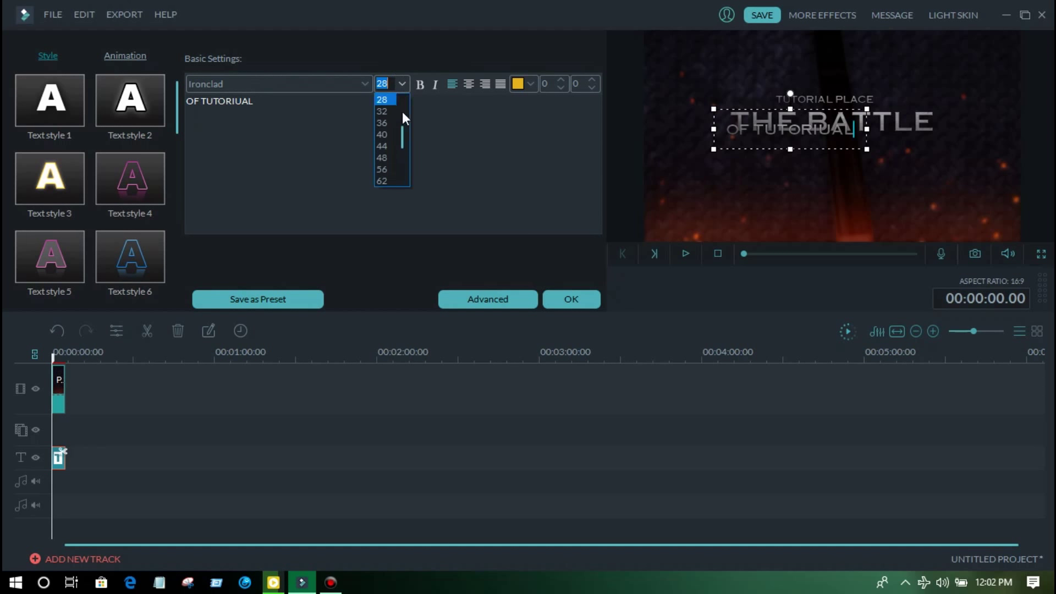
left_click(394, 162)
left_click_drag(833, 158, 787, 210)
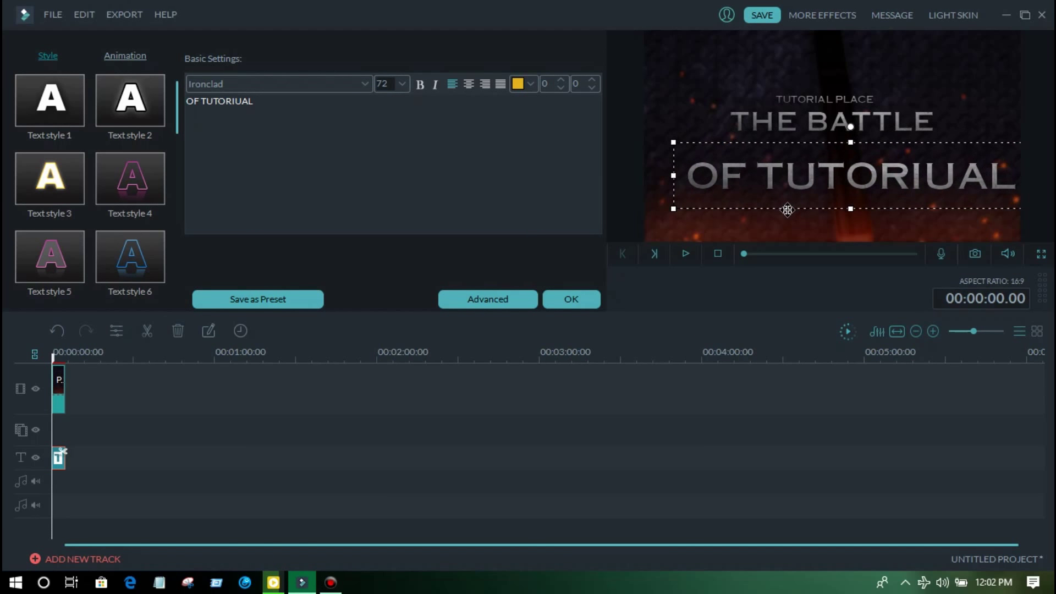
- Reduce the "OF TUTORIUAL" font size to 62 and move the line slightly up, closer to "THE BATTLE"
left_click(402, 84)
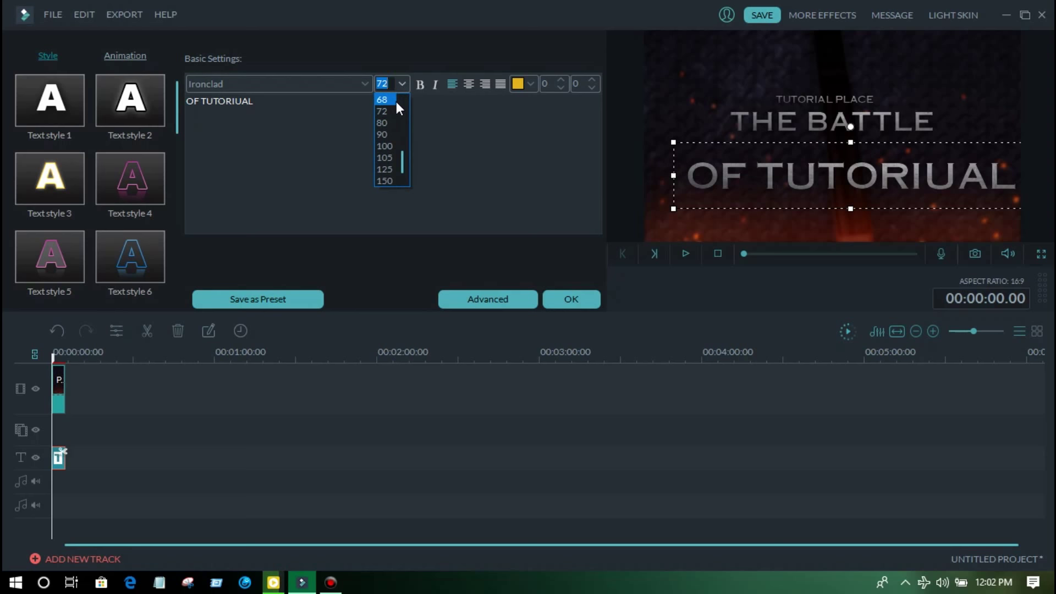
left_click(388, 99)
left_click(398, 83)
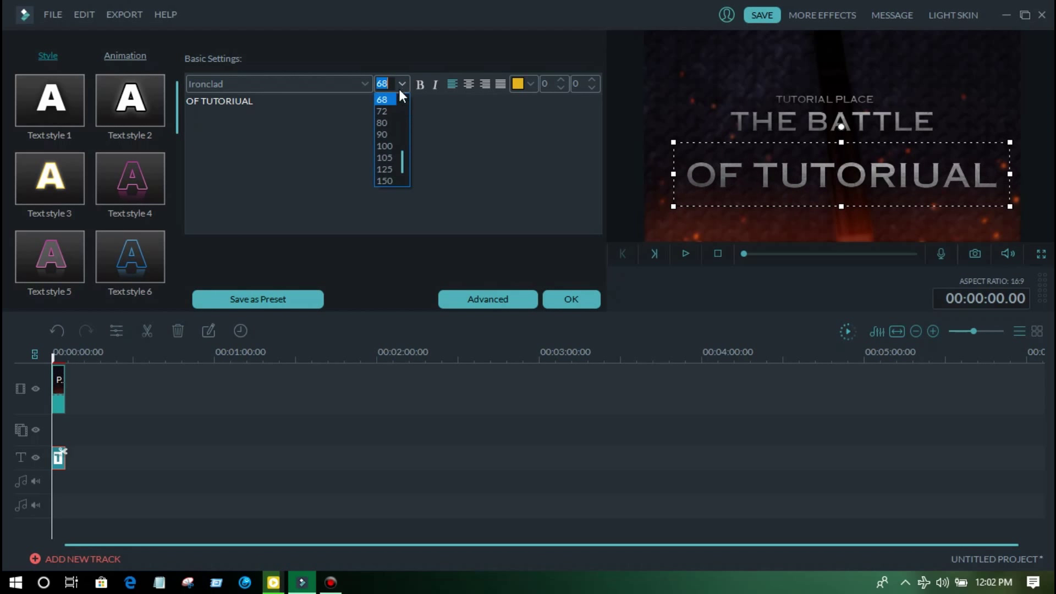
scroll(395, 110, "up", 2)
left_click(393, 135)
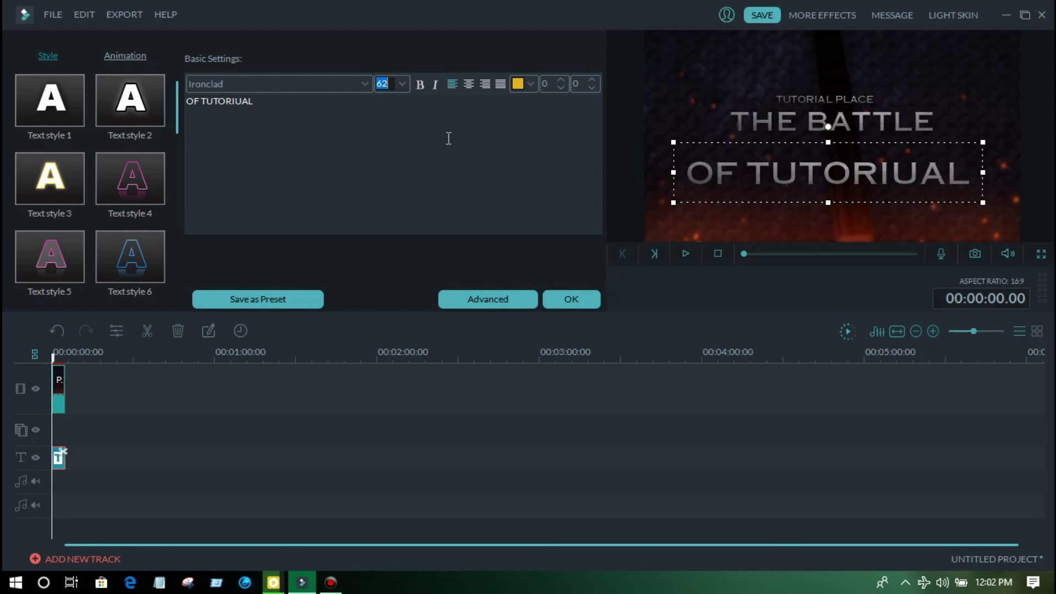
left_click_drag(754, 205, 758, 195)
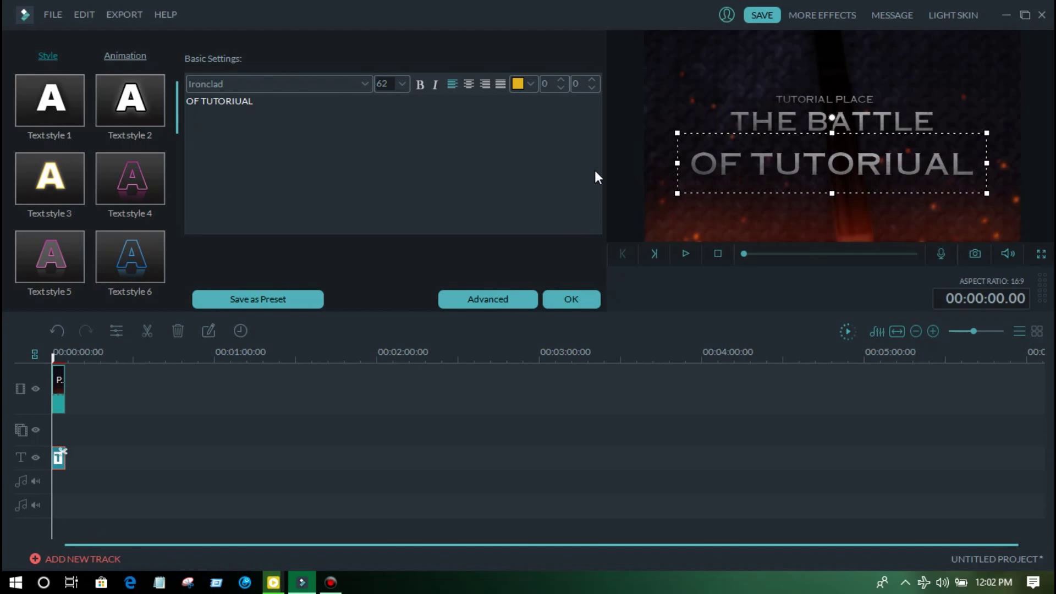
- Narrow the "OF TUTORIUAL" text box from its left side and play the edited opener in the preview
left_click(760, 120)
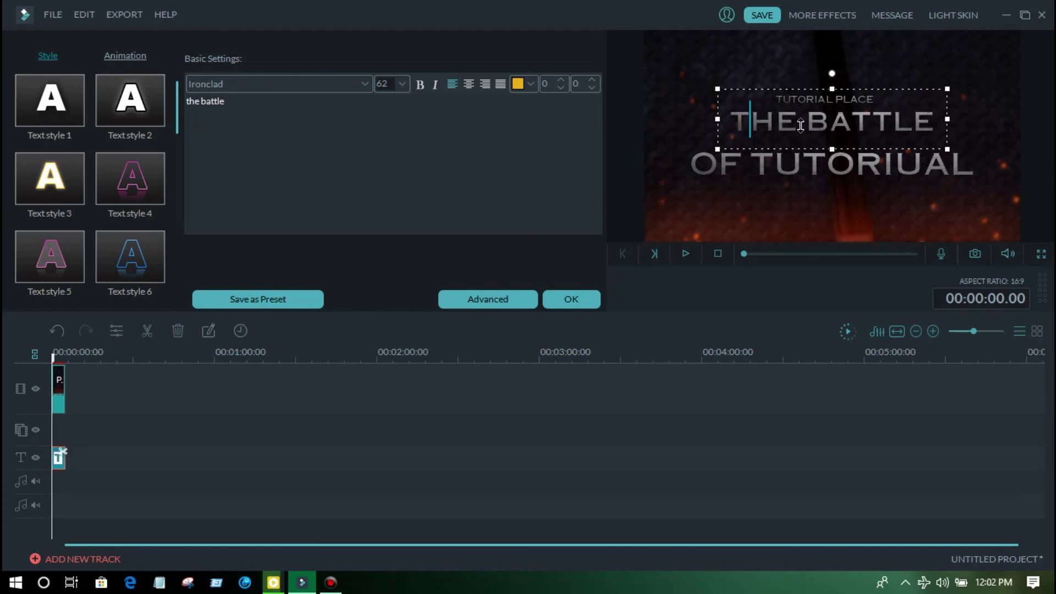
left_click(774, 197)
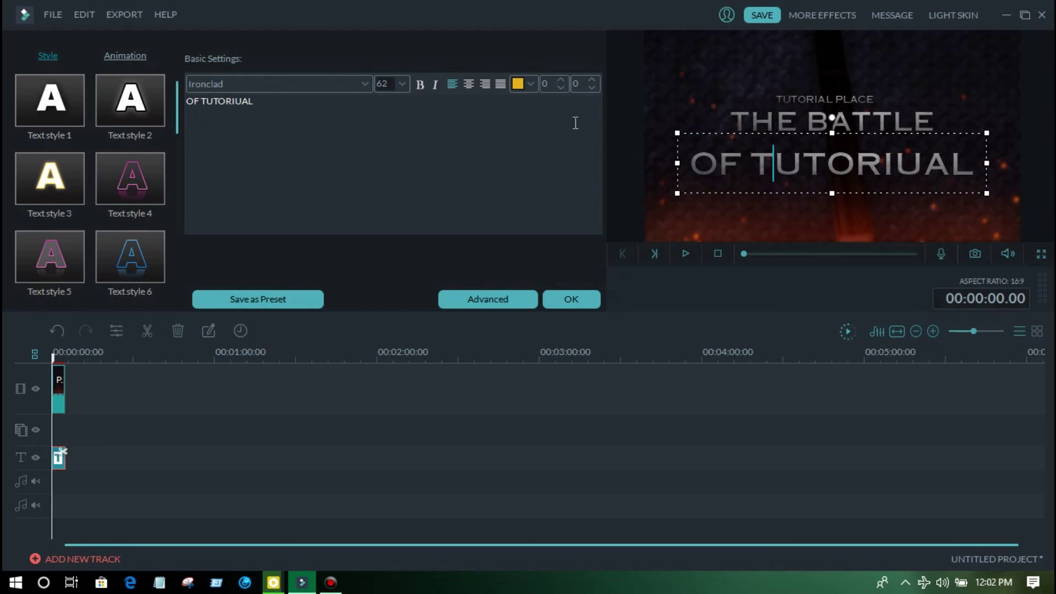
left_click_drag(680, 161, 712, 163)
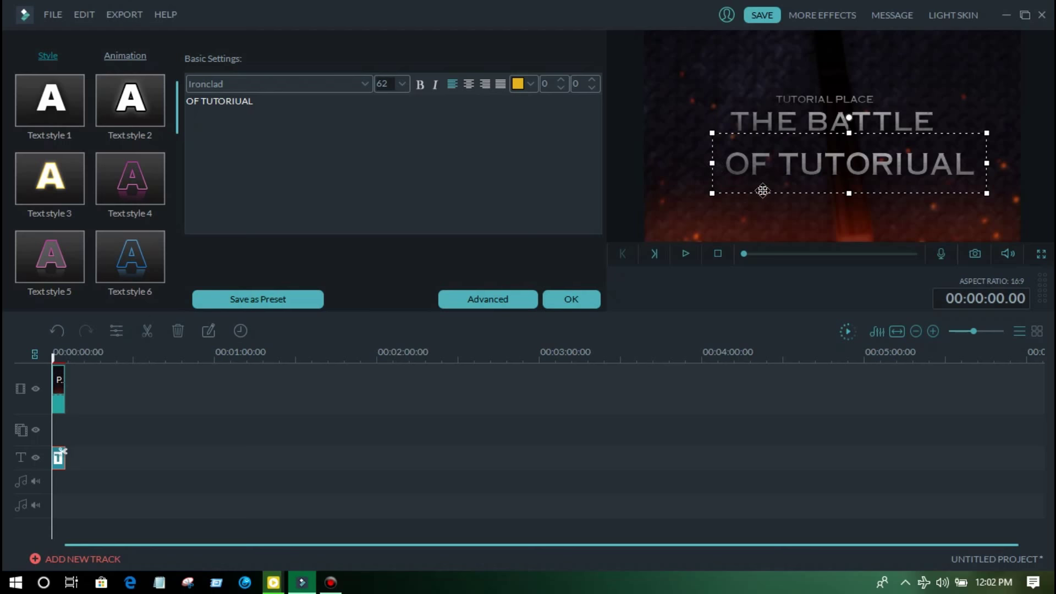
left_click(685, 254)
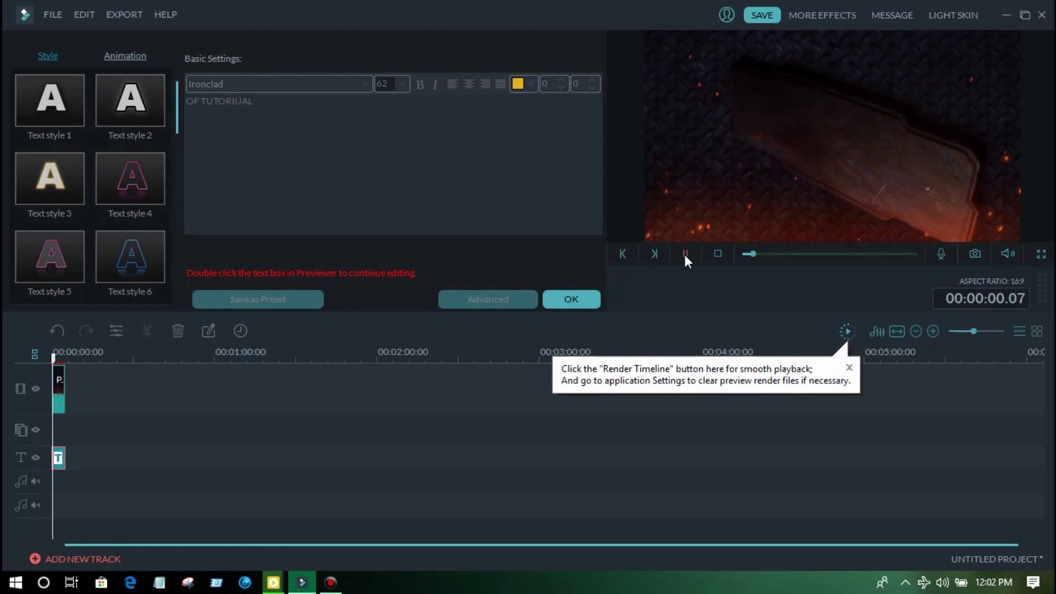
- Pause the preview and move the "OF TUTORIUAL" line slightly down and "THE BATTLE" slightly down and to the left
left_click(685, 253)
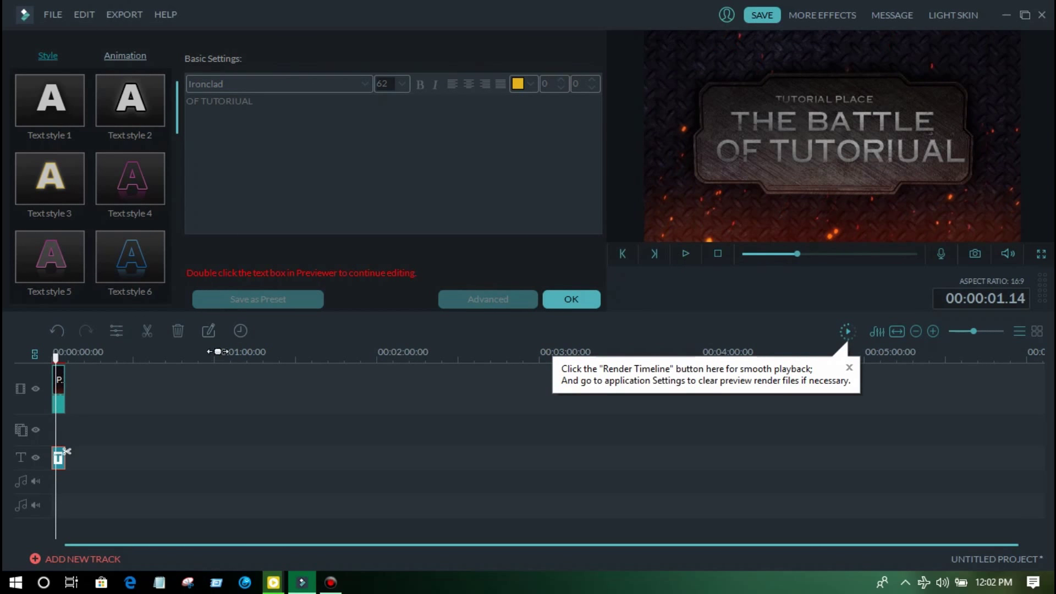
left_click(738, 221)
left_click_drag(748, 182, 744, 186)
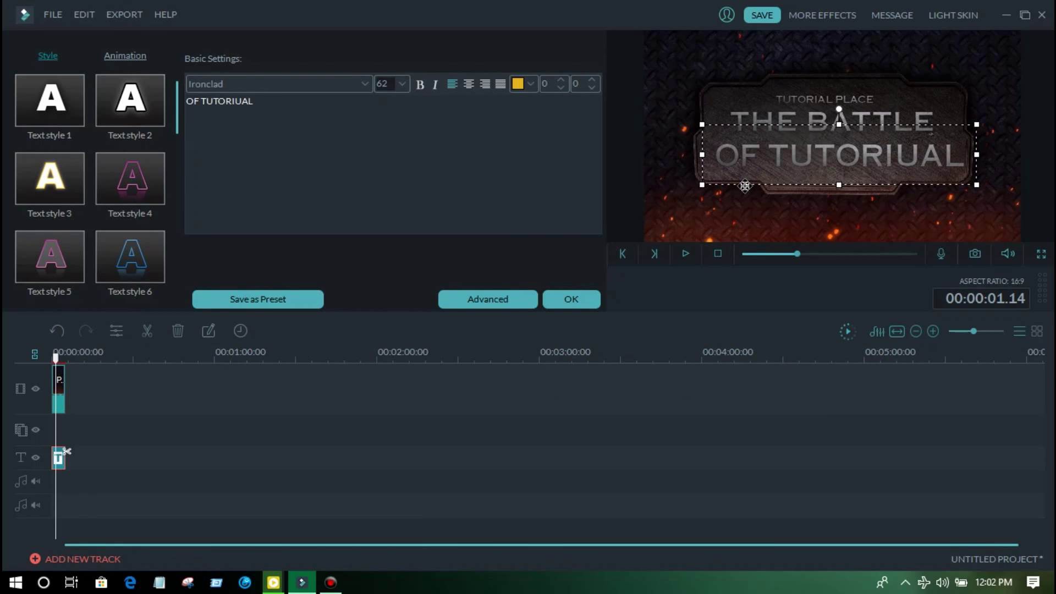
left_click(805, 95)
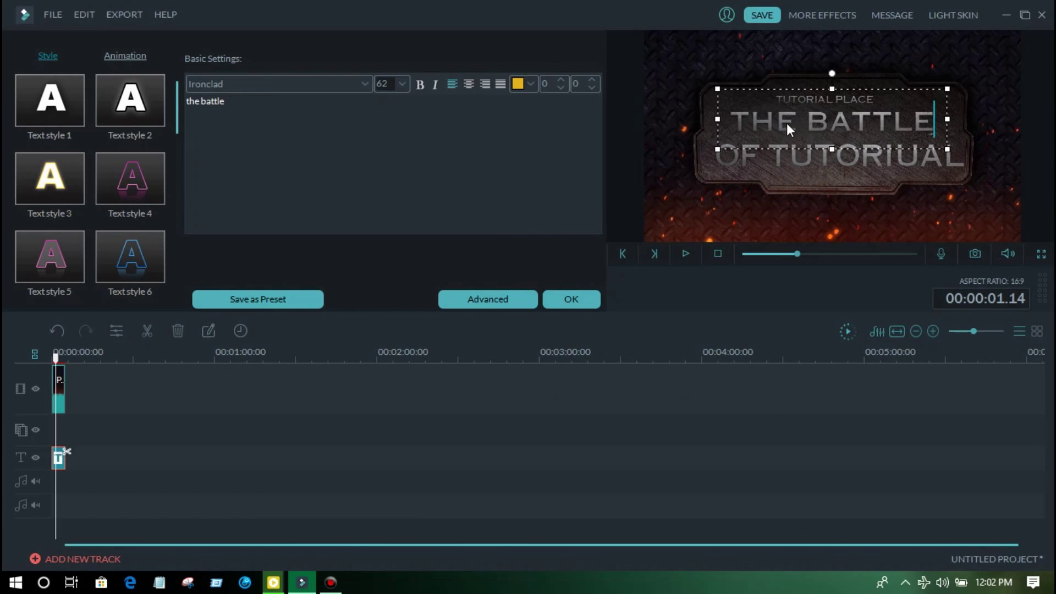
left_click_drag(764, 154, 762, 168)
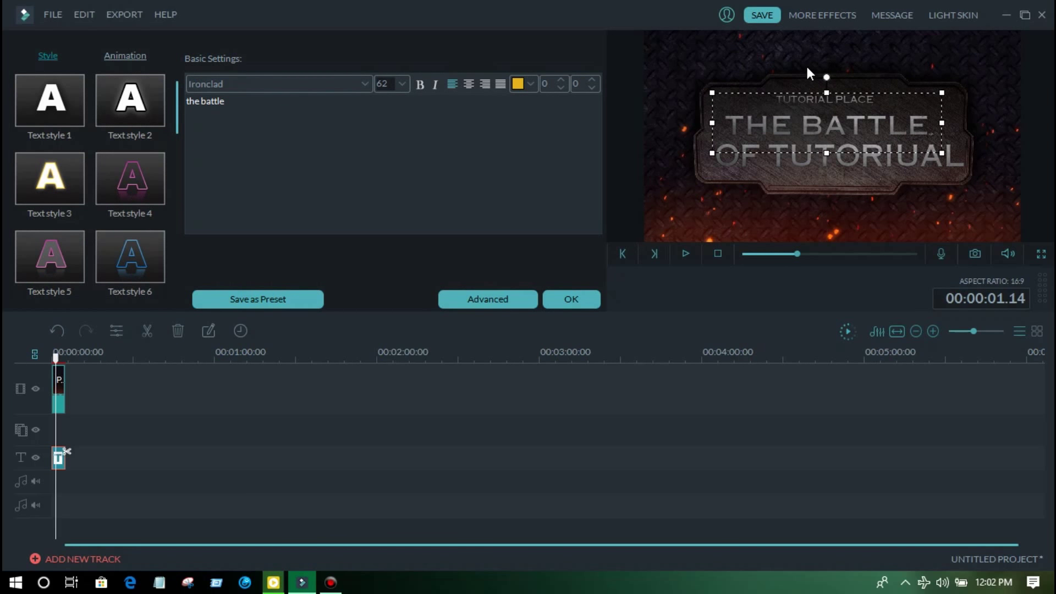
left_click(809, 78)
left_click(744, 137)
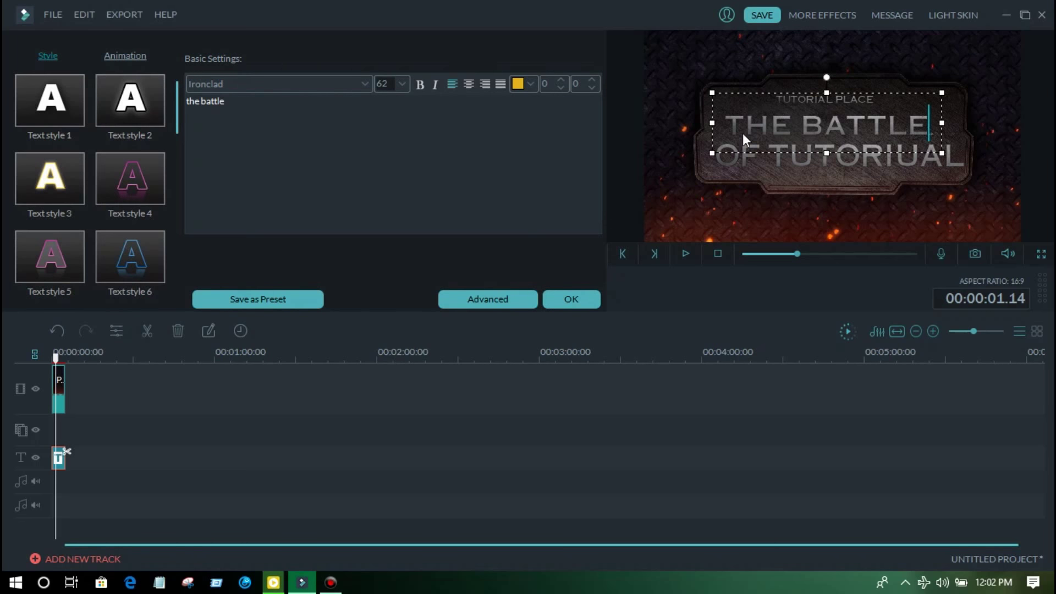
left_click(776, 154)
left_click(902, 227)
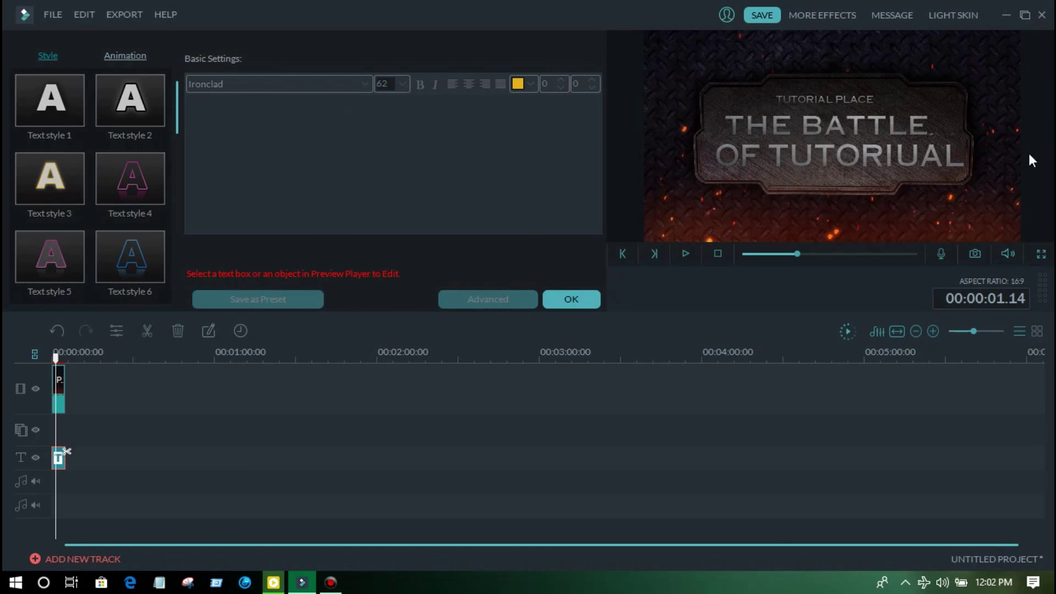
- Play the edited opener in the preview and close the title editor, keeping the text changes
left_click(685, 254)
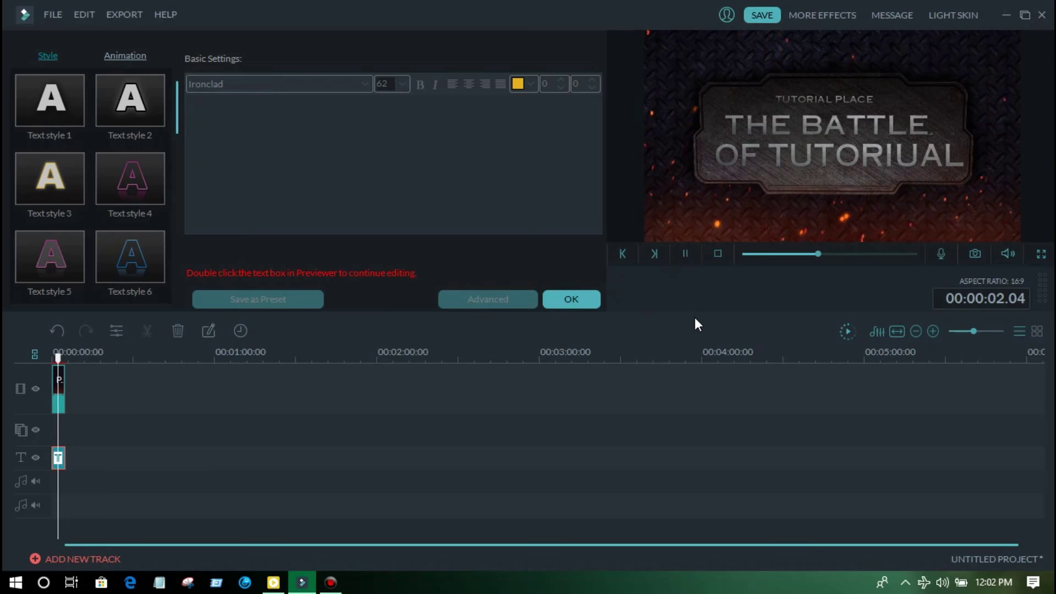
left_click(273, 583)
left_click(484, 349)
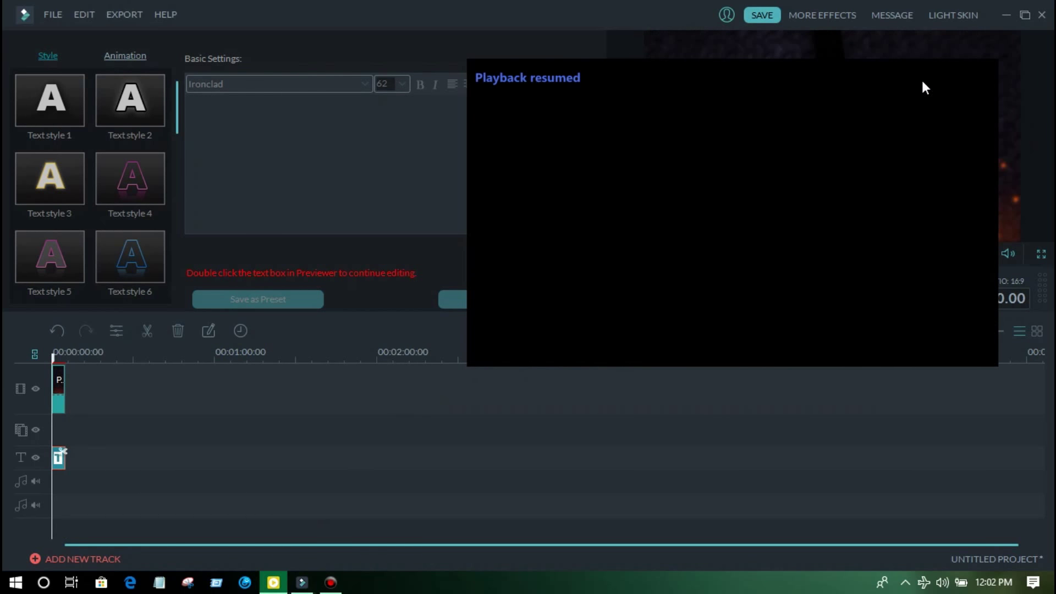
left_click(925, 75)
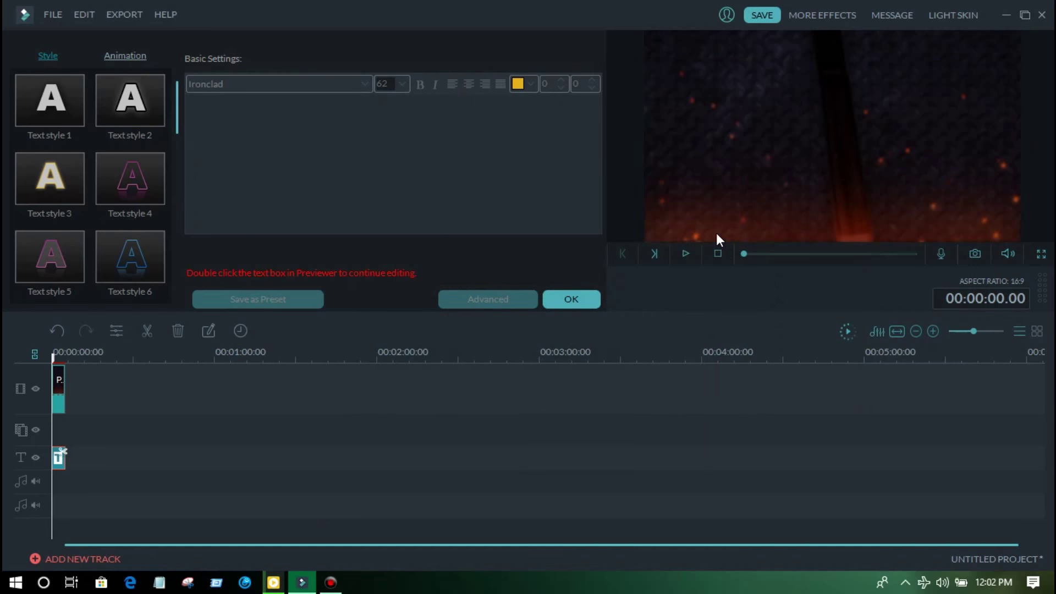
left_click(685, 252)
left_click(684, 252)
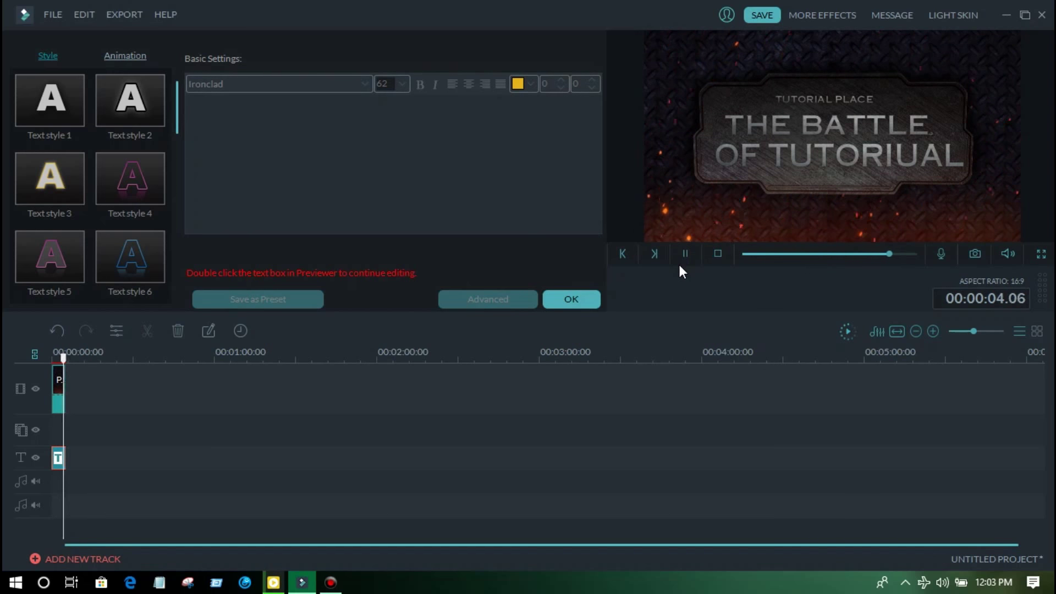
left_click(577, 303)
- Add the Primetime Pack Opener 8 title to the timeline directly after the first opener
mouse_move(465, 231)
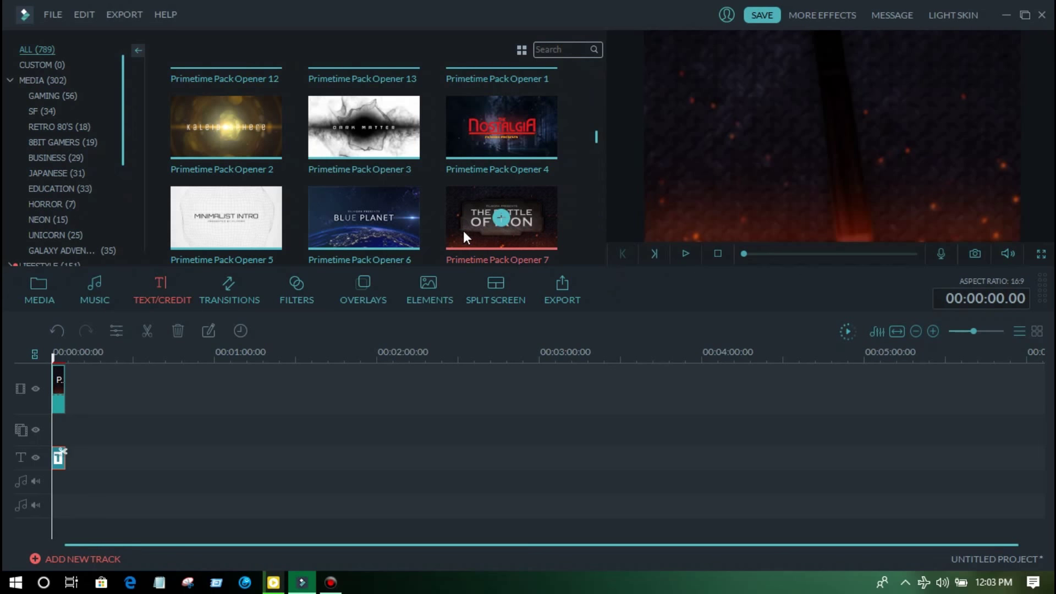
left_click(239, 242)
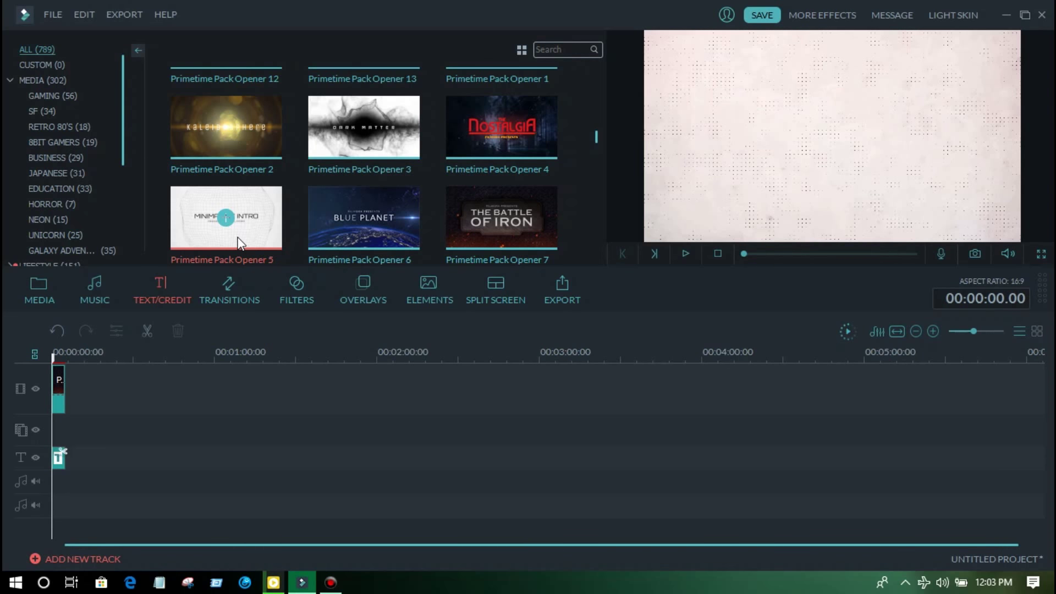
scroll(371, 223, "down", 2)
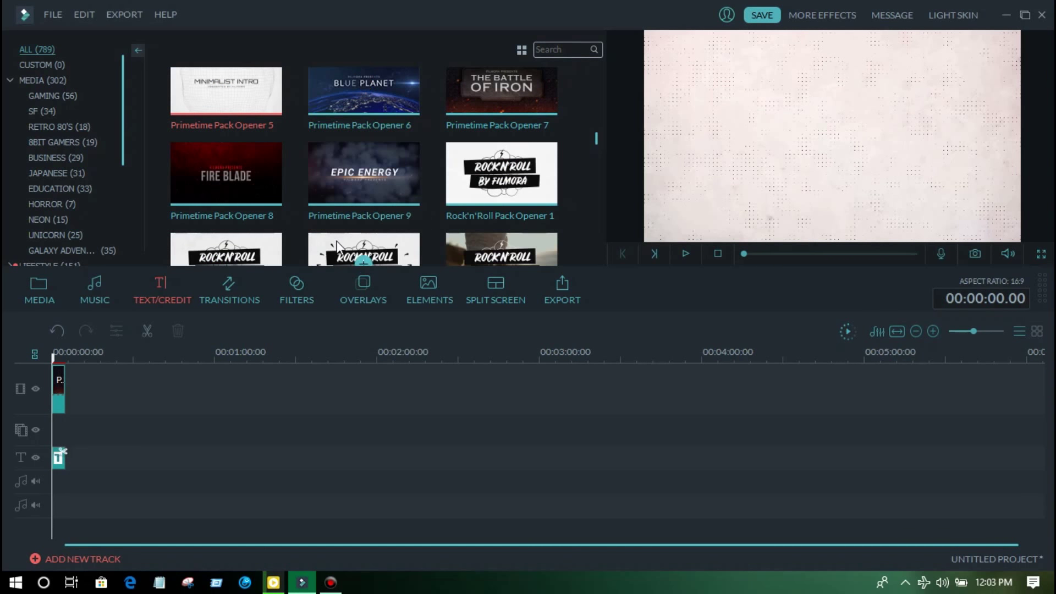
left_click(270, 170)
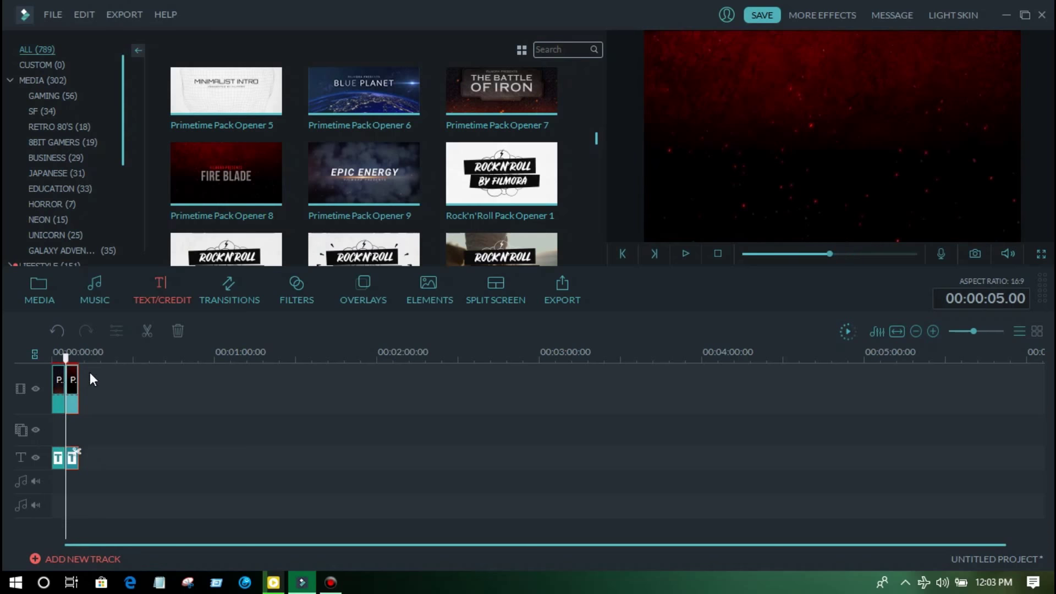
- Replace the "filmora presents" line of the second opener with "IT"
double_click(72, 461)
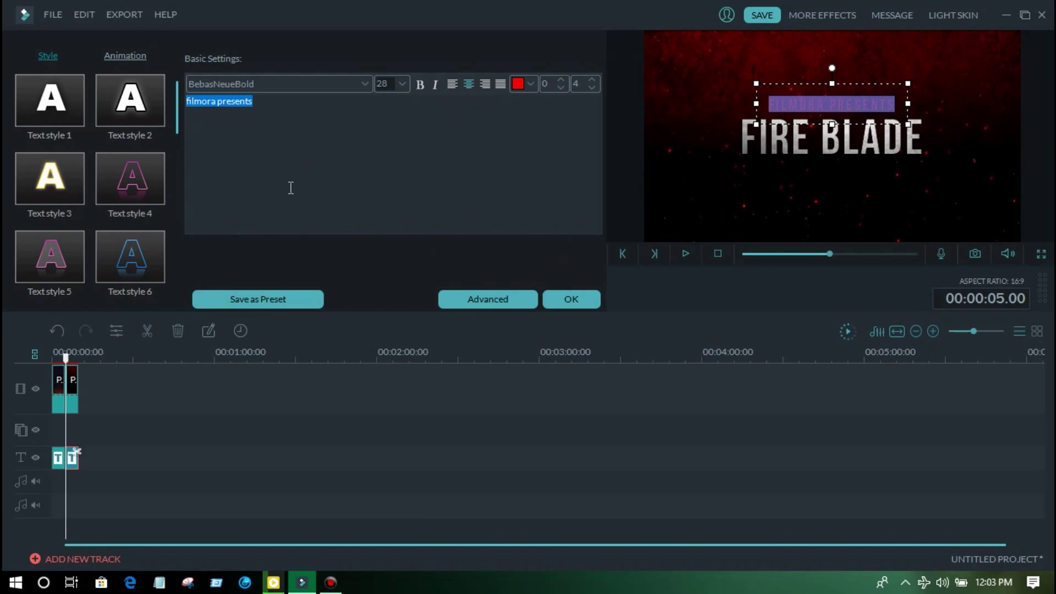
key("BackSpace")
type("I")
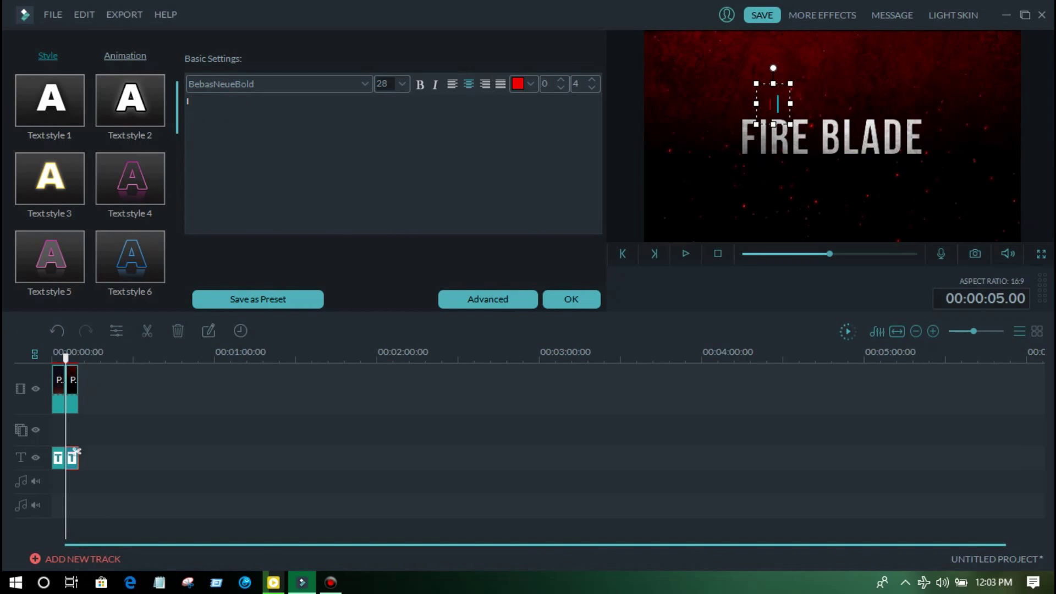
type("T")
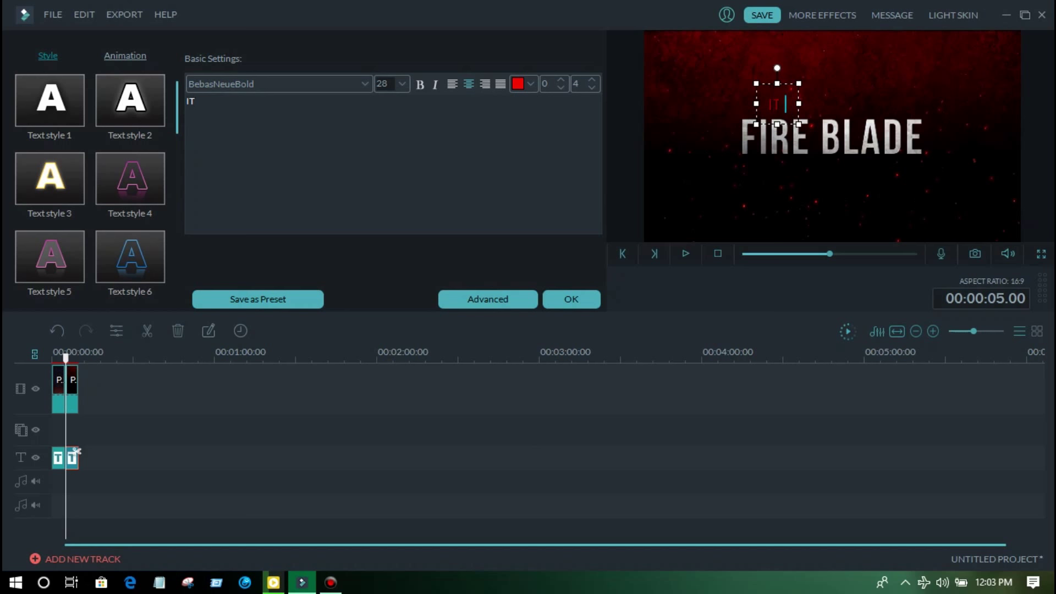
- Replace the "FIRE BLADE" line with "REALLY WORKS" and rotate it slightly counterclockwise
left_click(858, 141)
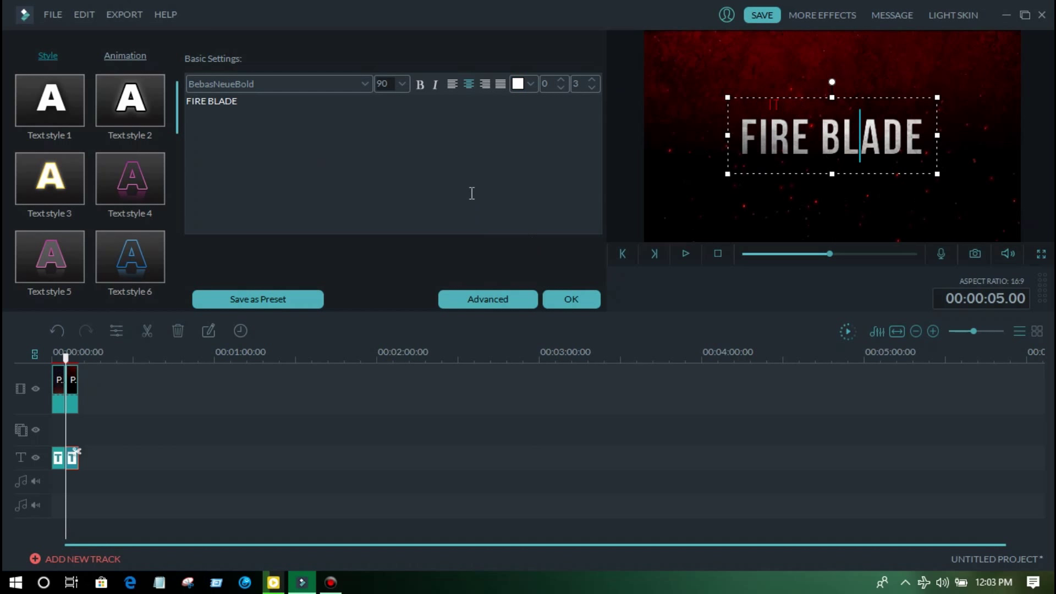
type("RE")
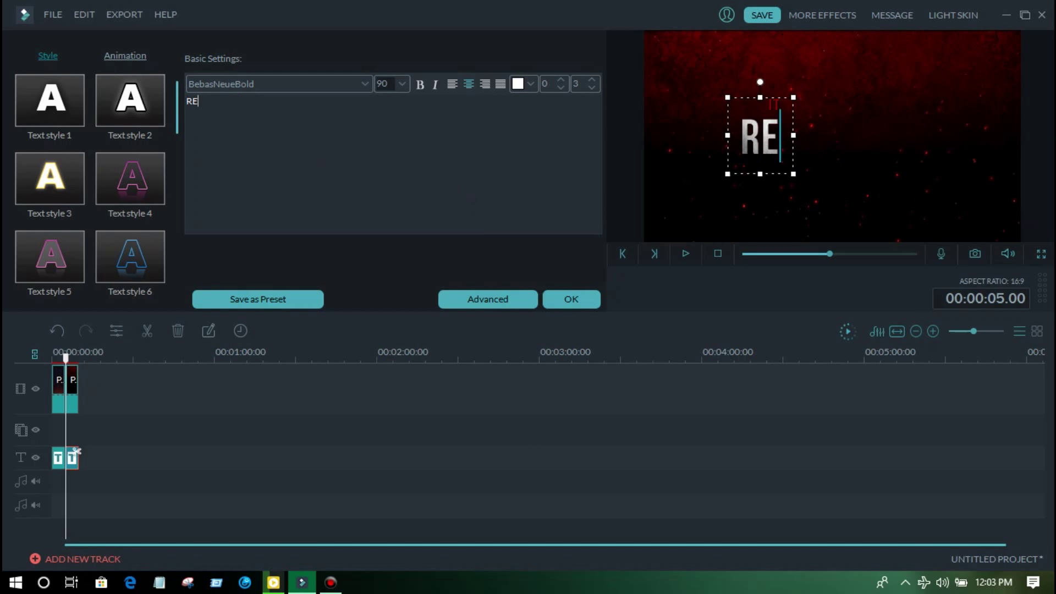
type("ALLY W")
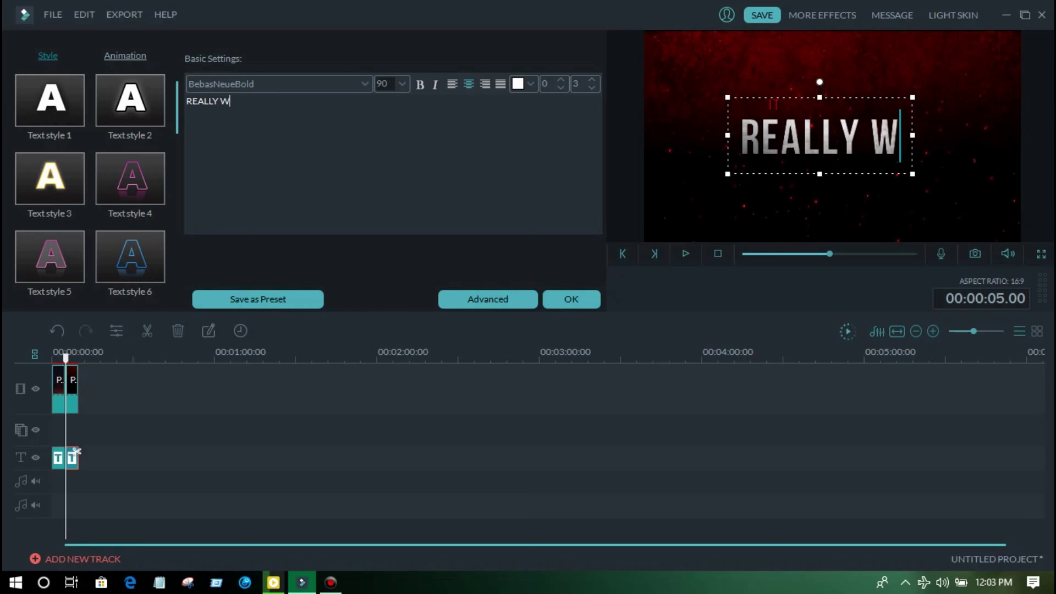
type("OERKS")
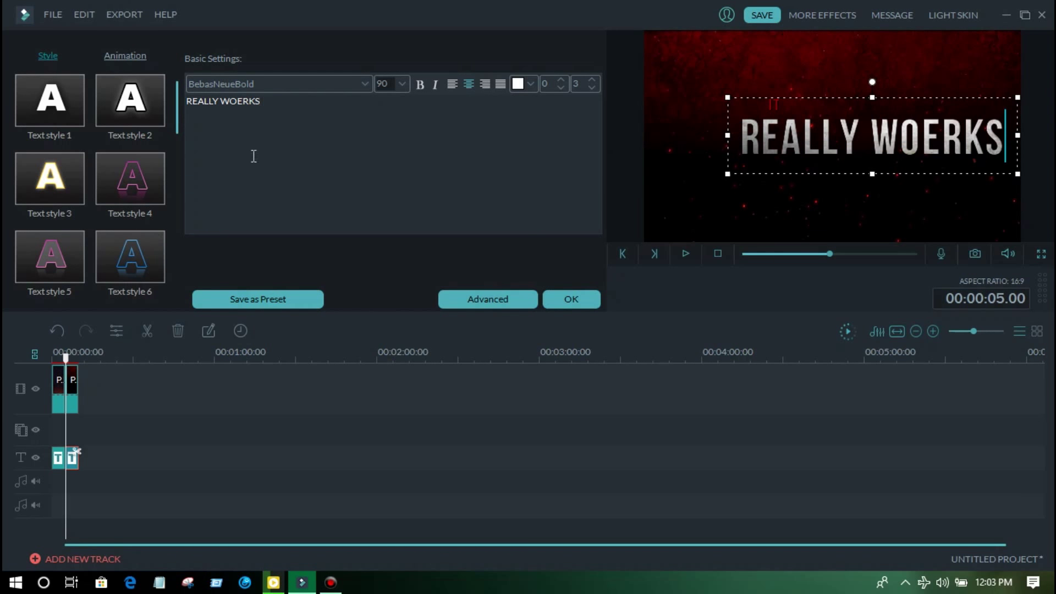
key("shift+Left")
key("shift+Left")
key("shift+Left")
key("shift+Left")
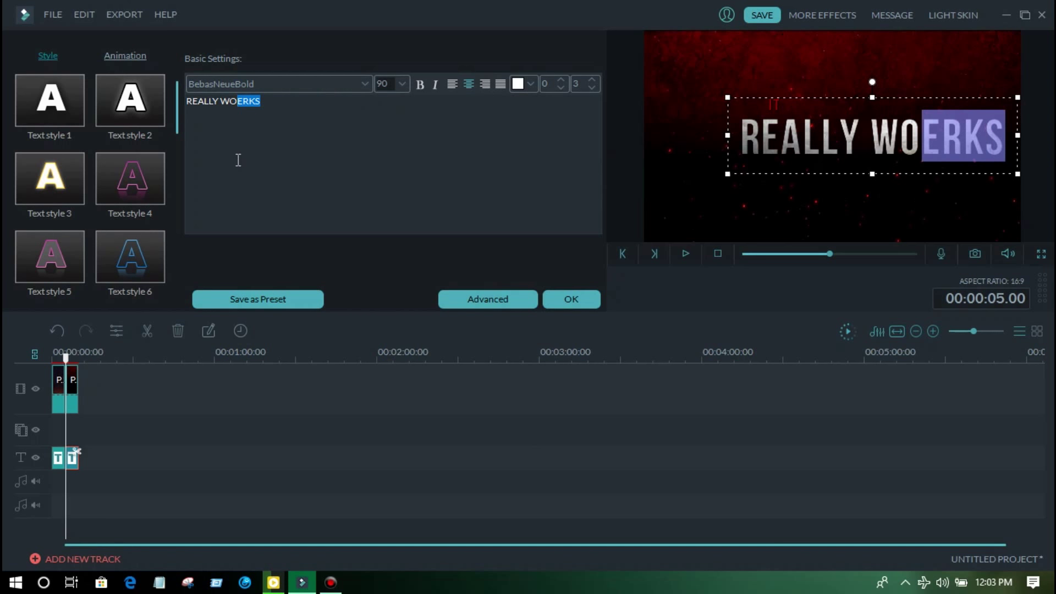
type("RKS")
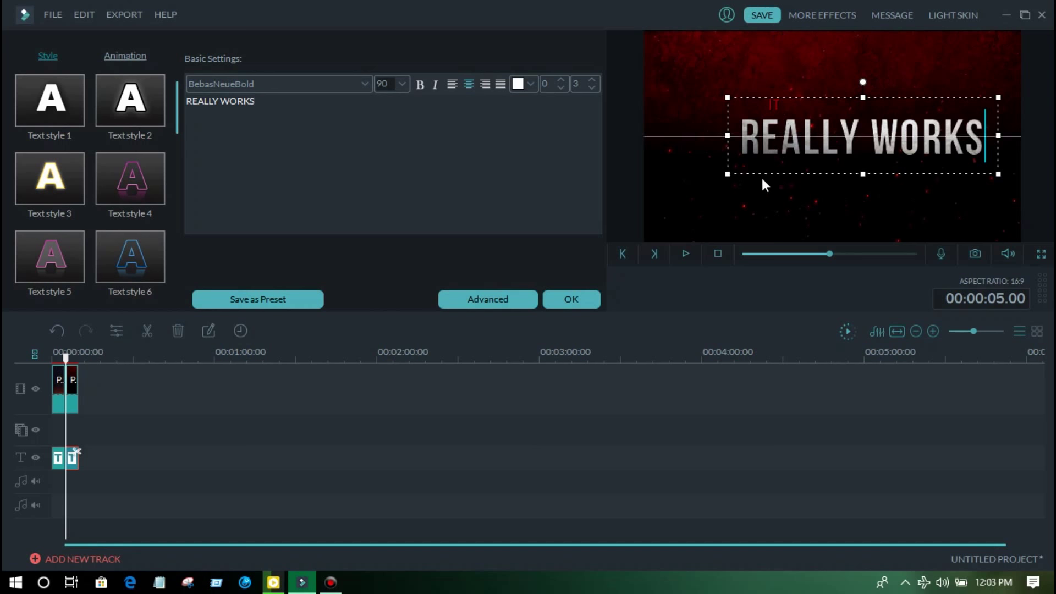
mouse_move(862, 80)
left_mouse_down()
mouse_move(835, 78)
mouse_move(852, 83)
left_mouse_up()
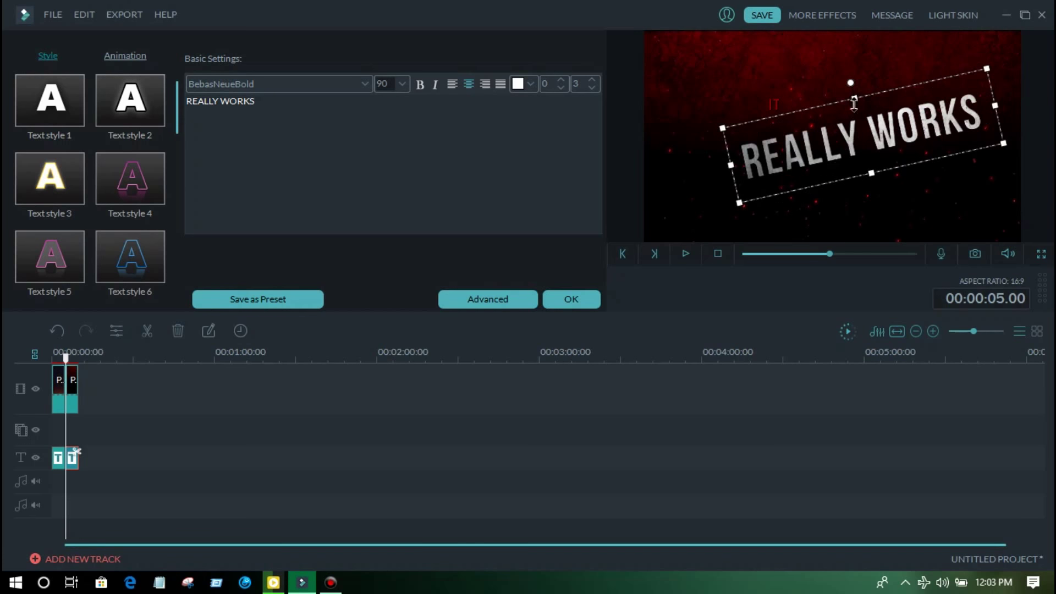
- Set the font size of the "IT" line to 62 and deselect it
left_click(774, 105)
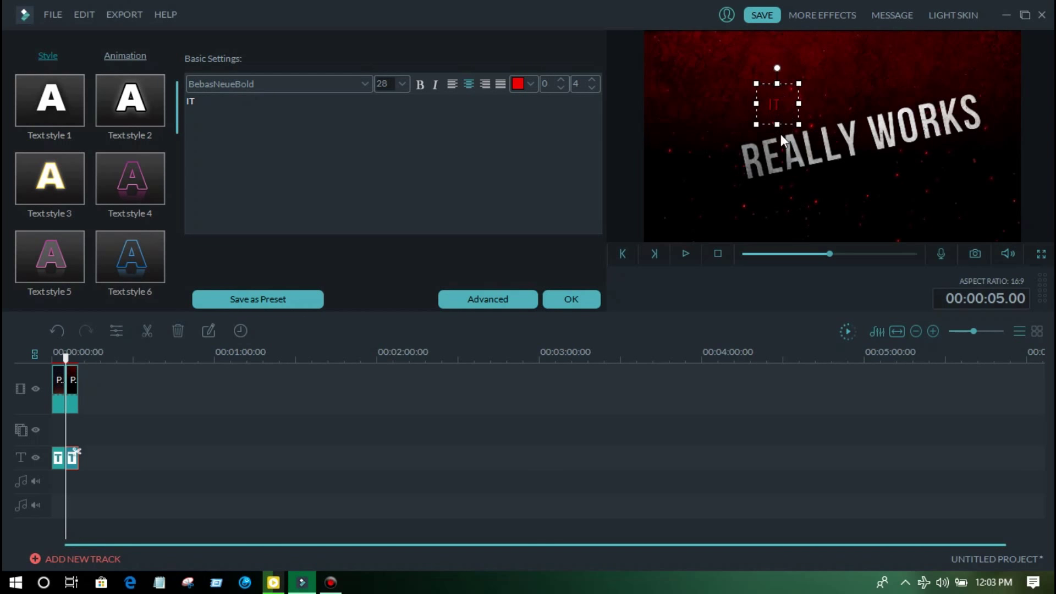
left_click(779, 61)
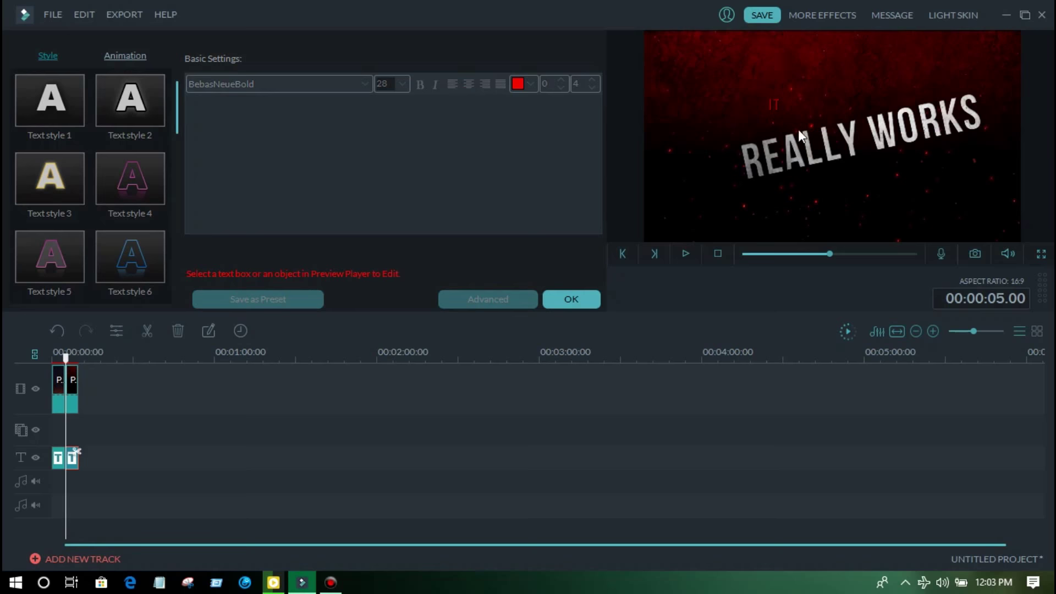
left_click(776, 102)
left_click(406, 83)
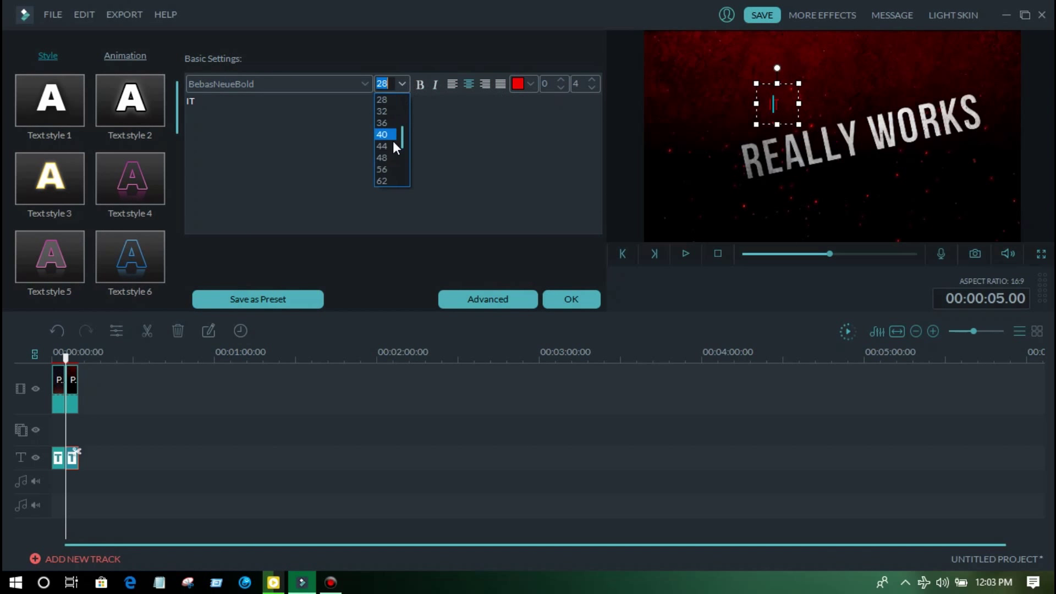
left_click(391, 160)
left_click(772, 84)
left_click(690, 122)
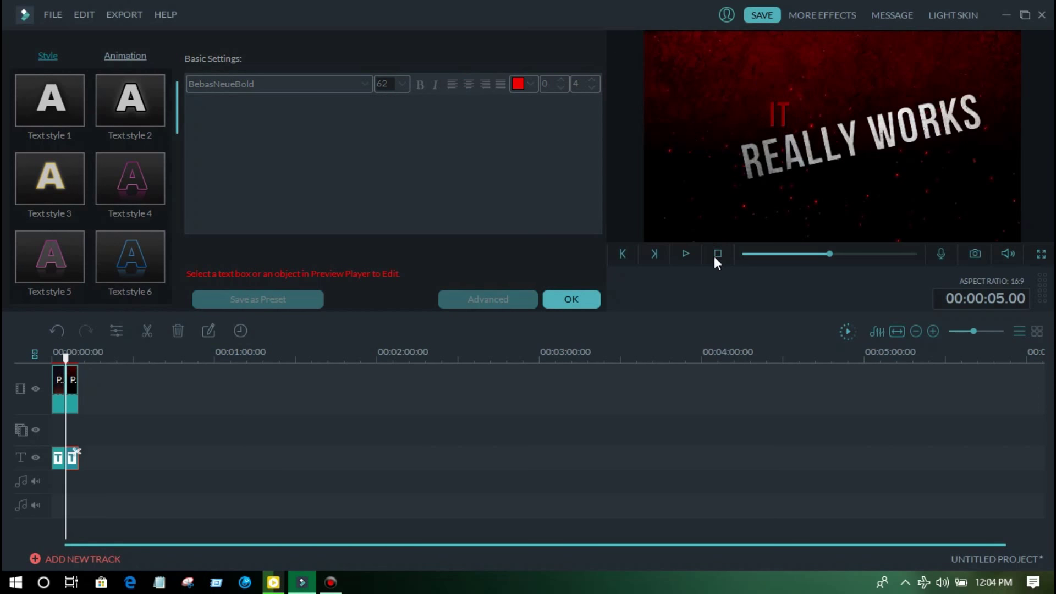
- Move the "REALLY WORKS" line slightly down and to the left, play the openers, and close the title editor
left_click(768, 177)
left_click_drag(761, 198, 739, 209)
left_click(694, 253)
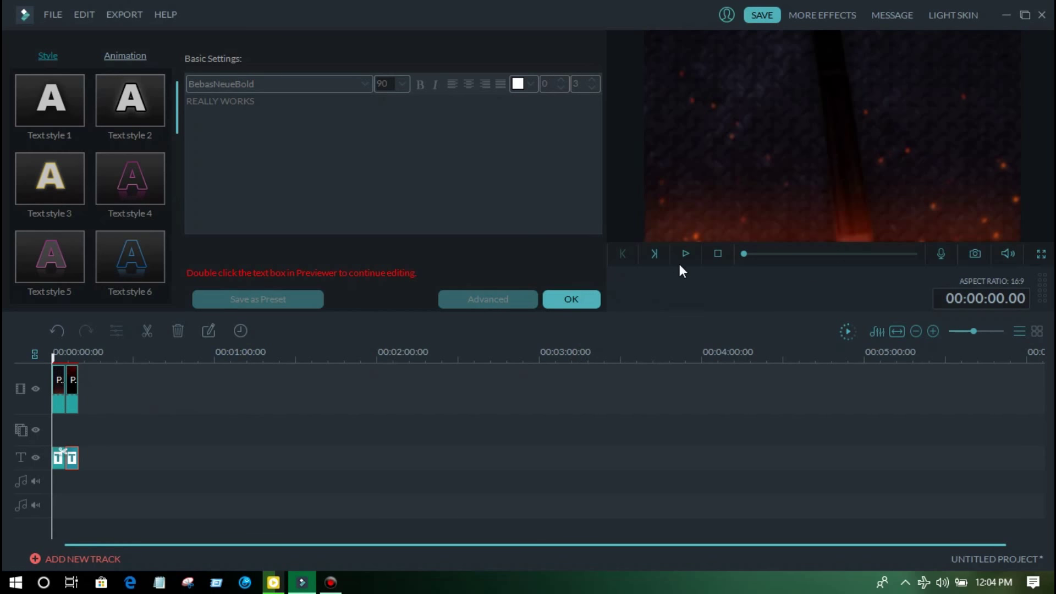
left_click(685, 253)
left_click(572, 299)
- Preview the music track "Little Maps - Out The Blue" from the music library, pause it and turn the playback volume down to minimum
left_click(84, 290)
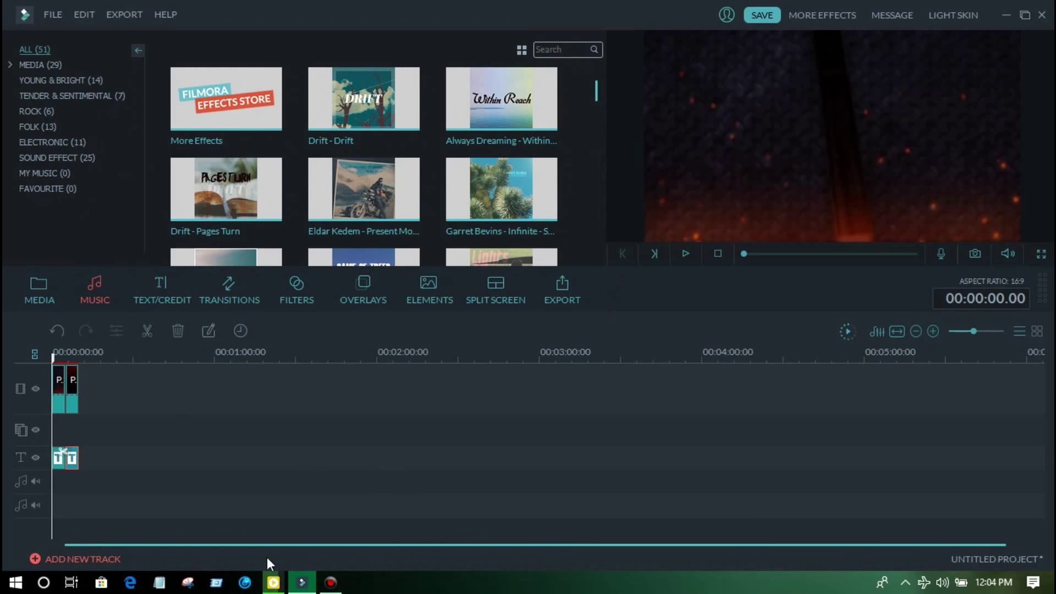
scroll(269, 213, "down", 5)
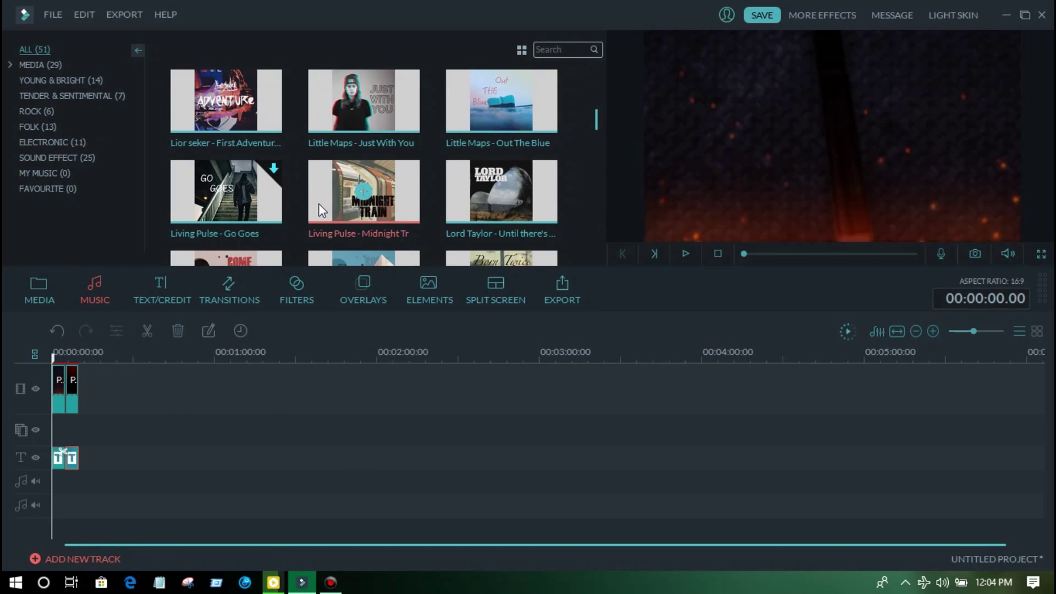
left_click(488, 109)
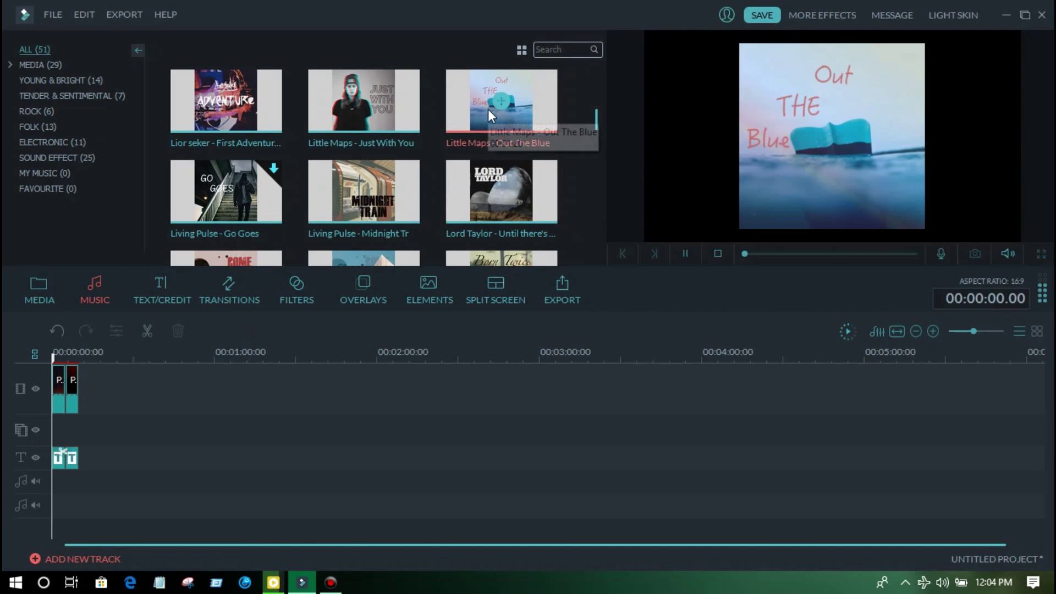
left_click(686, 254)
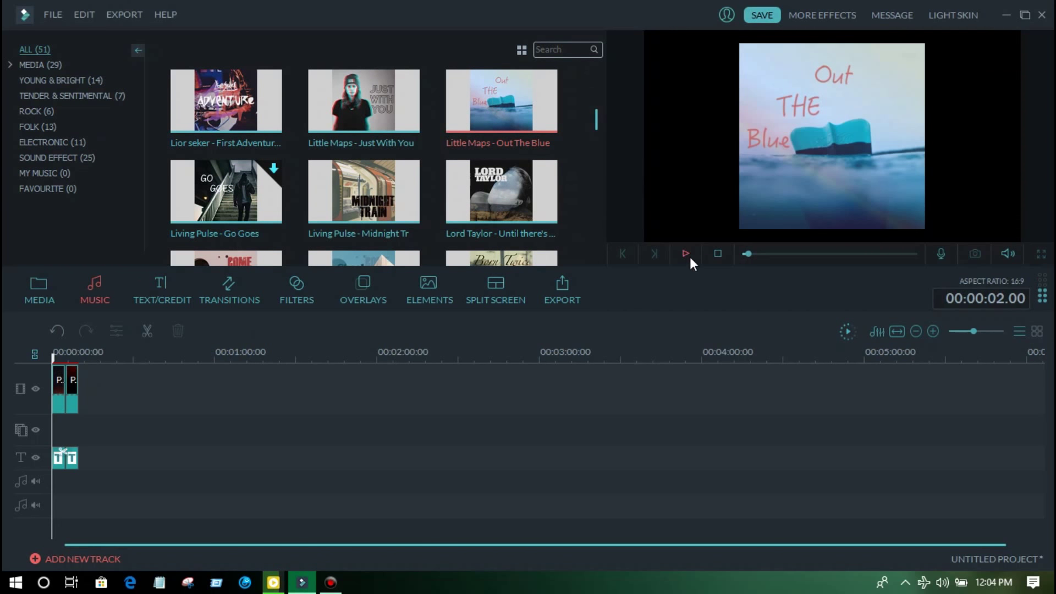
left_click(1007, 247)
left_click_drag(1011, 208, 1018, 235)
- Browse the music library and preview the tracks "Name of the Child - No Contract" and "Name of the Child - Motions"
scroll(526, 240, "down", 3)
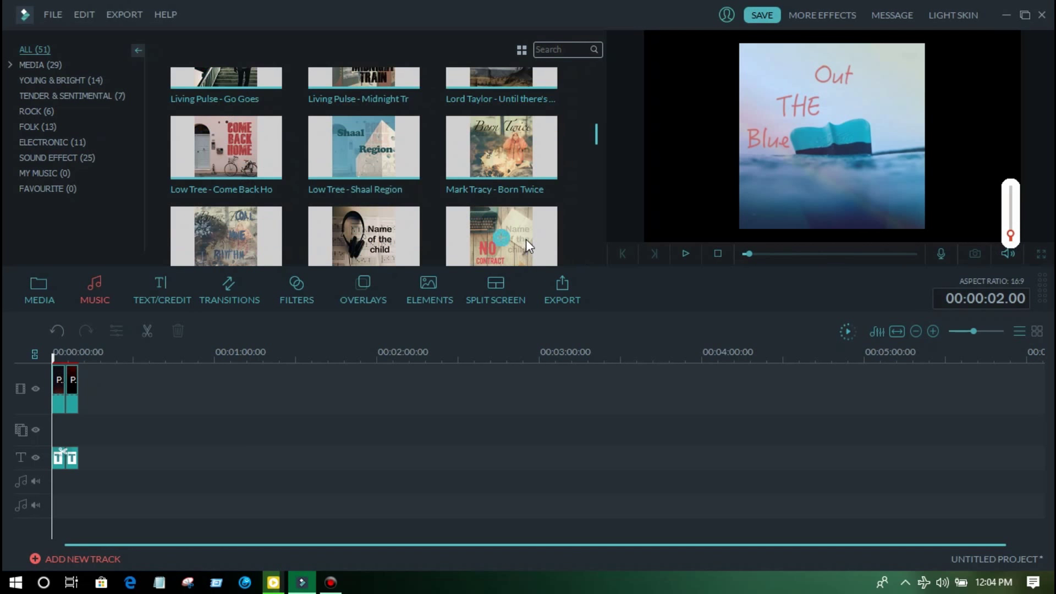
scroll(517, 235, "down", 3)
left_click(481, 200)
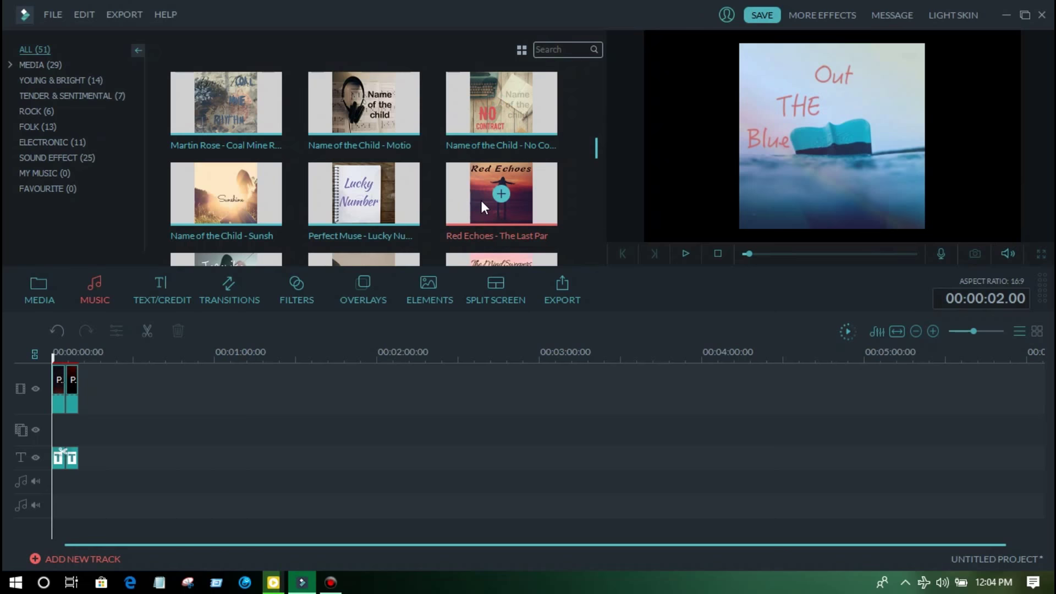
left_click(481, 121)
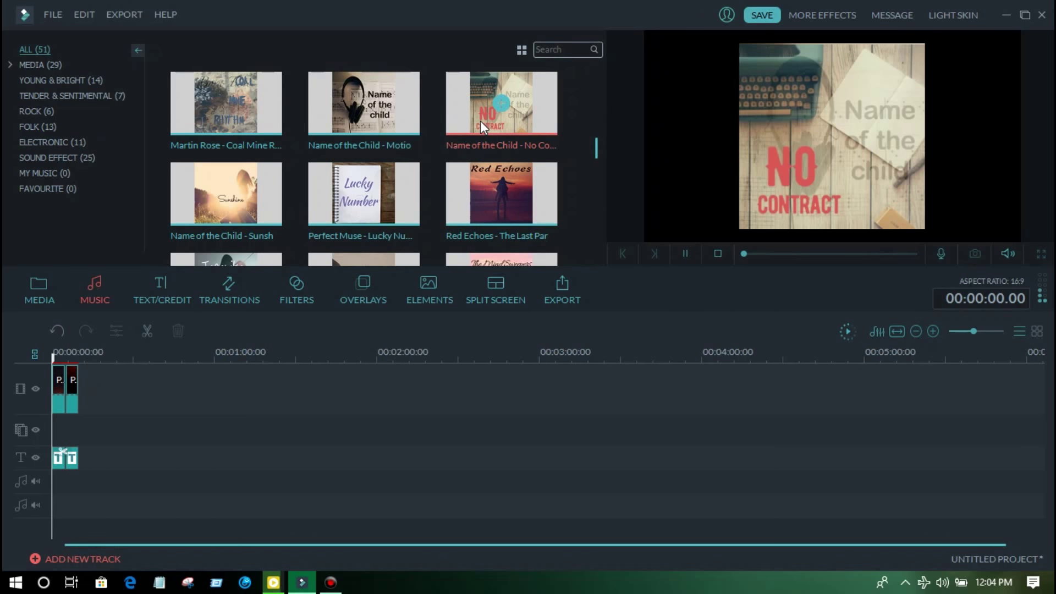
left_click(410, 118)
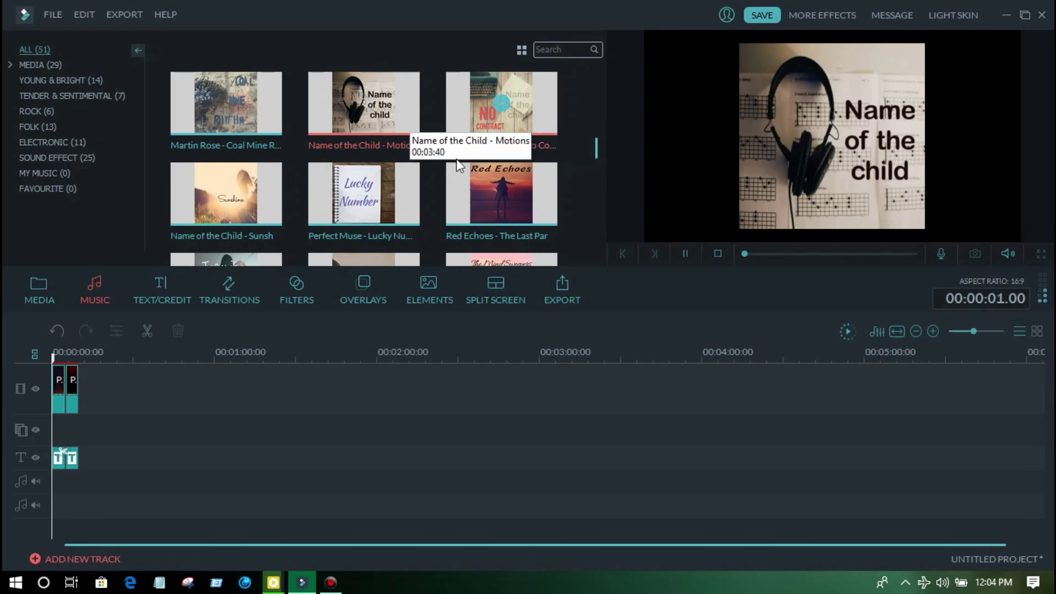
scroll(467, 177, "down", 2)
scroll(438, 189, "up", 2)
- Add "Name of the Child - Motions" at the start of the first audio track and trim it to the end of the title clips
left_click_drag(401, 130, 56, 483)
left_click_drag(384, 518, 385, 514)
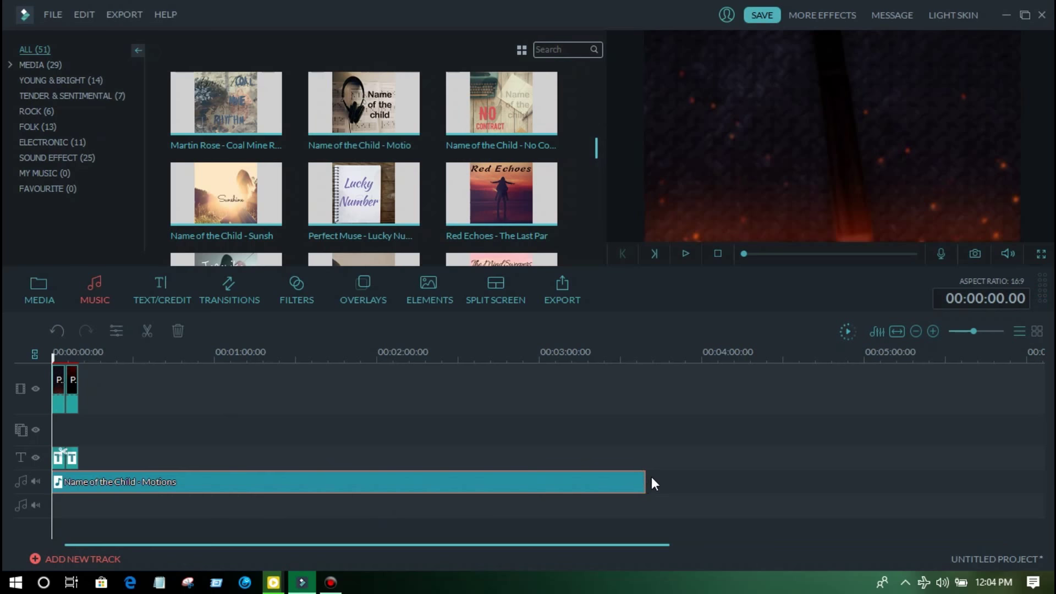
left_click_drag(647, 480, 78, 520)
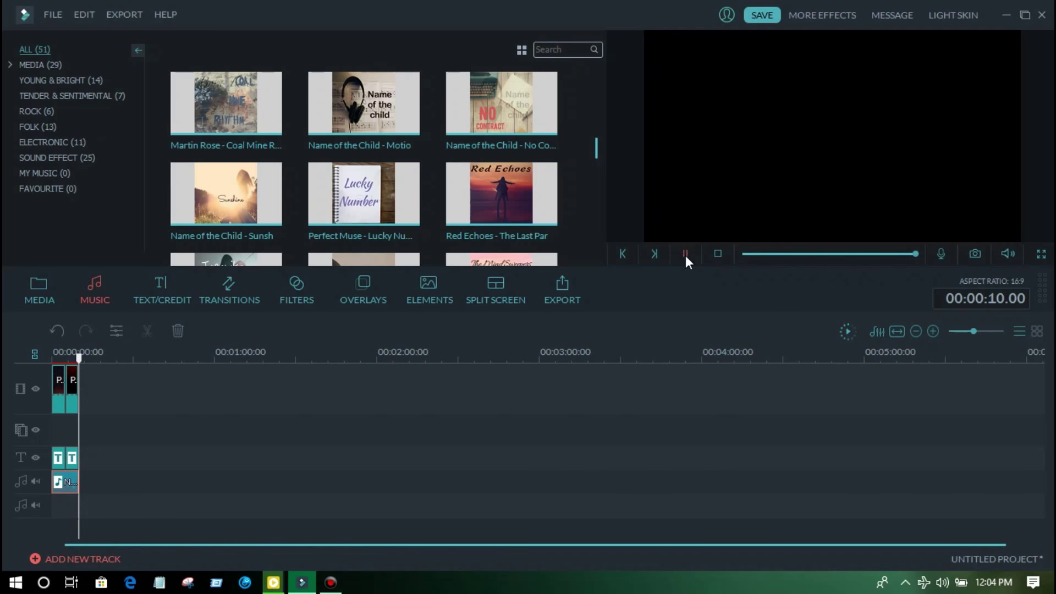
- Play the intro with its music, check the reference video in PotPlayer, minimize it, and replay the intro, pausing partway through
left_click(685, 254)
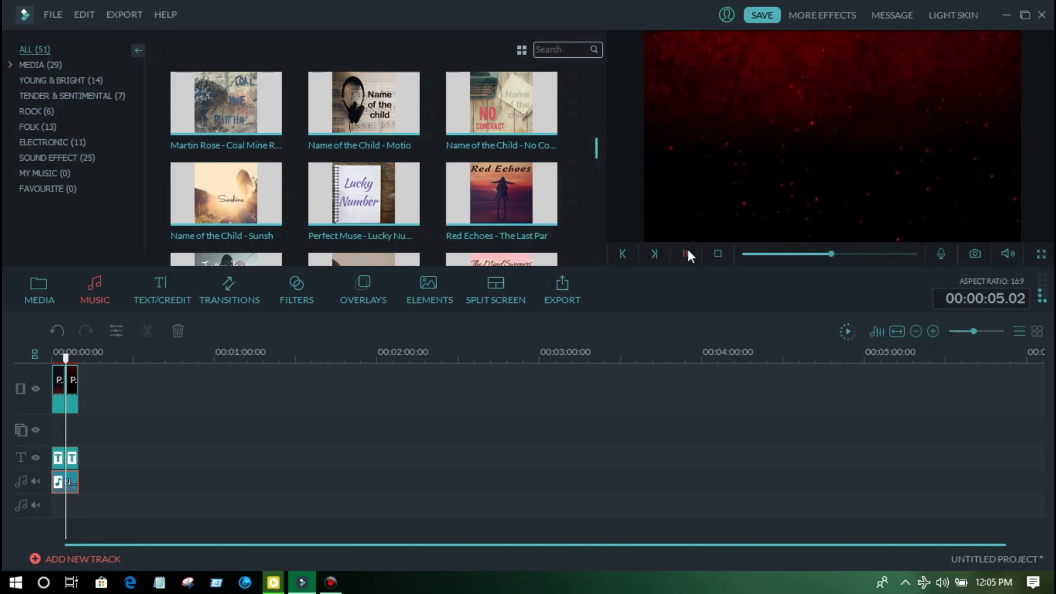
left_click(275, 582)
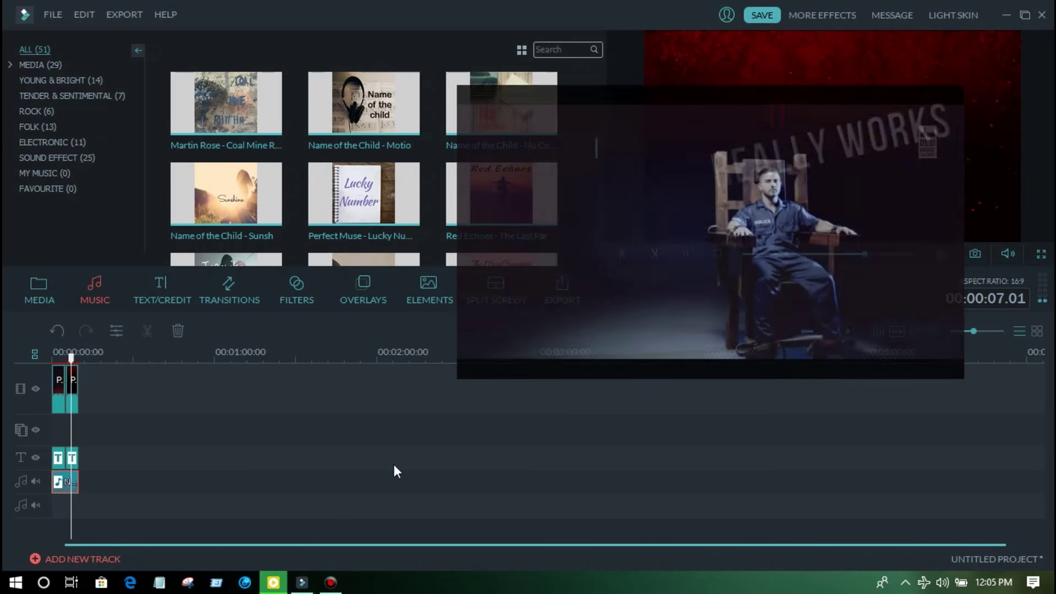
left_click(750, 324)
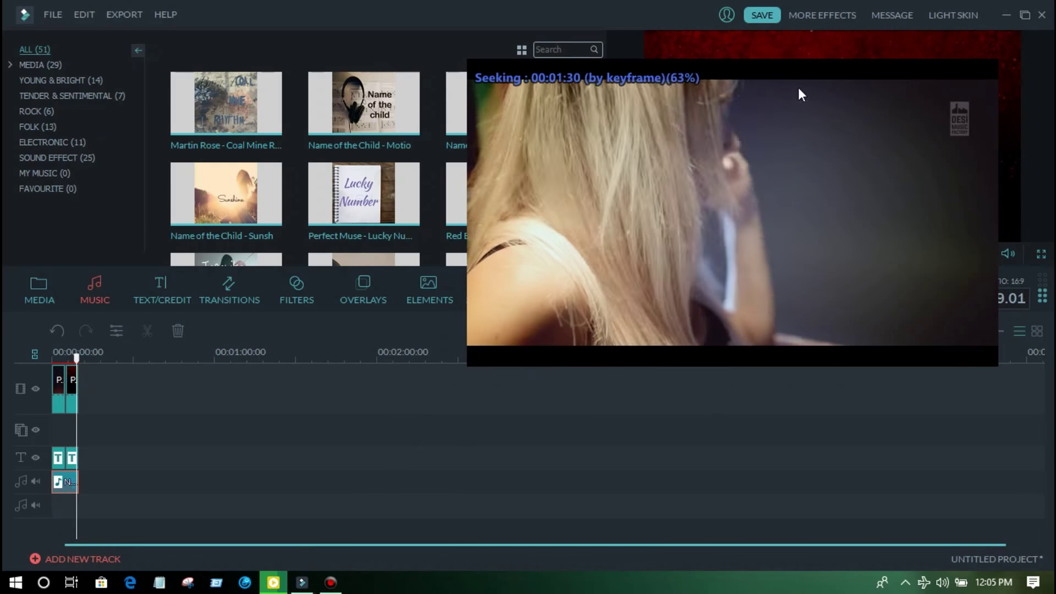
left_click(933, 73)
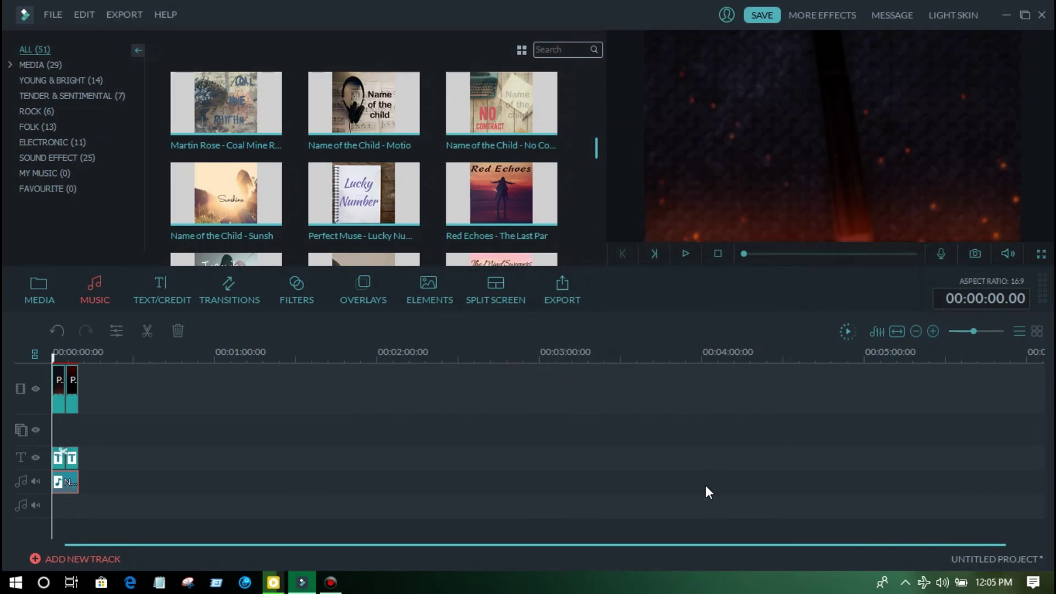
left_click(686, 254)
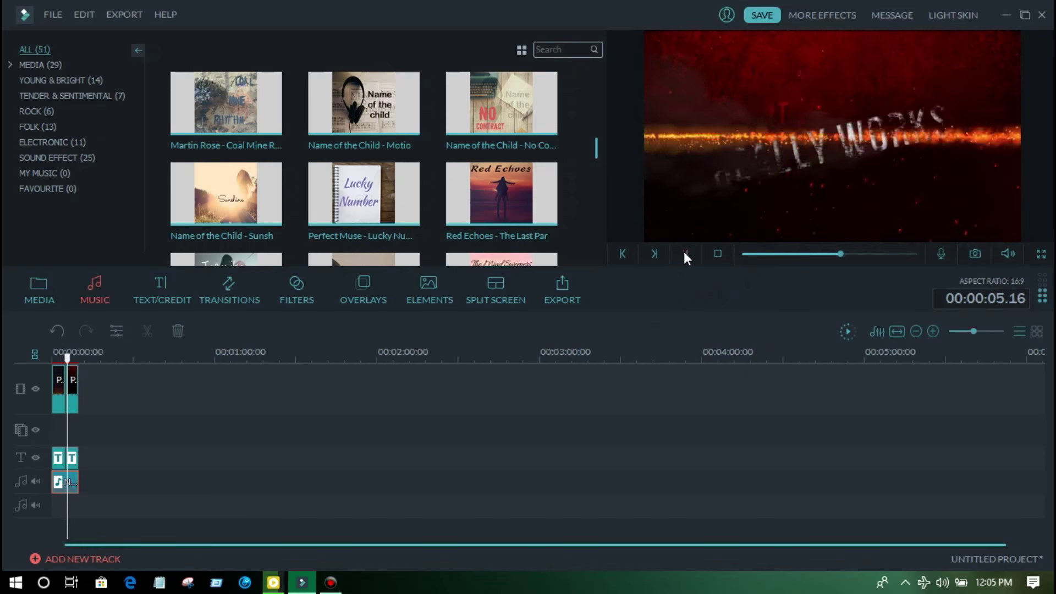
left_click(687, 254)
- Export the intro as a 1920 x 1080 MKV file to F:\Personal Videos\My creation\ and open the output folder
left_click(586, 308)
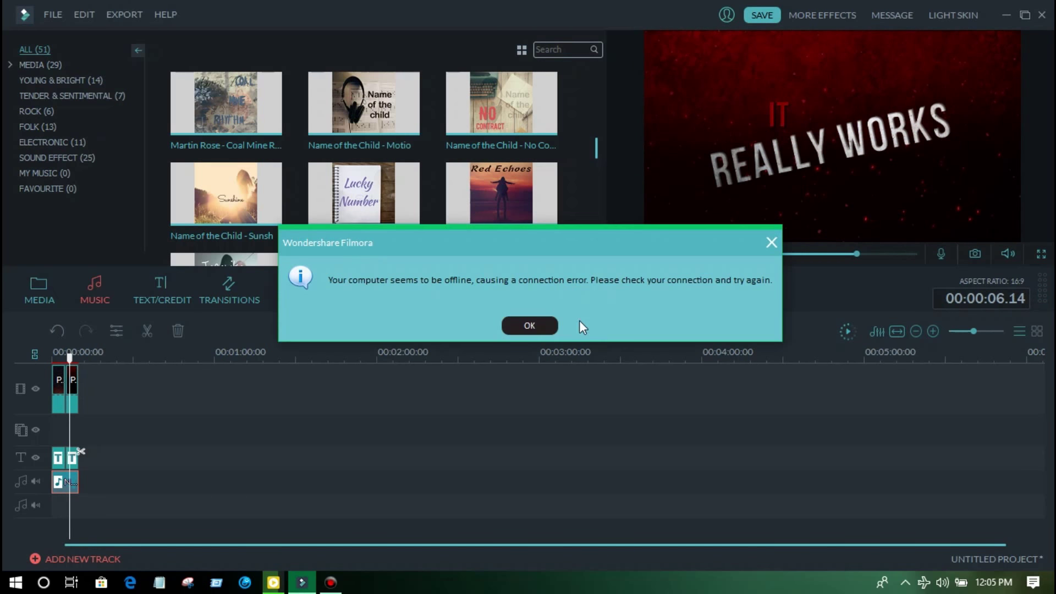
left_click(529, 326)
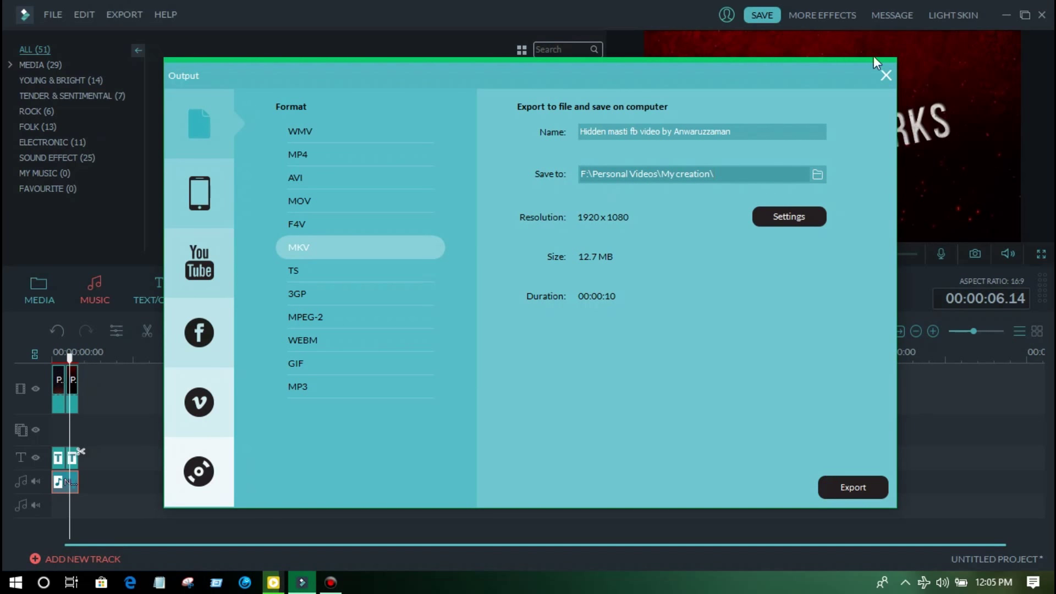
left_click(853, 487)
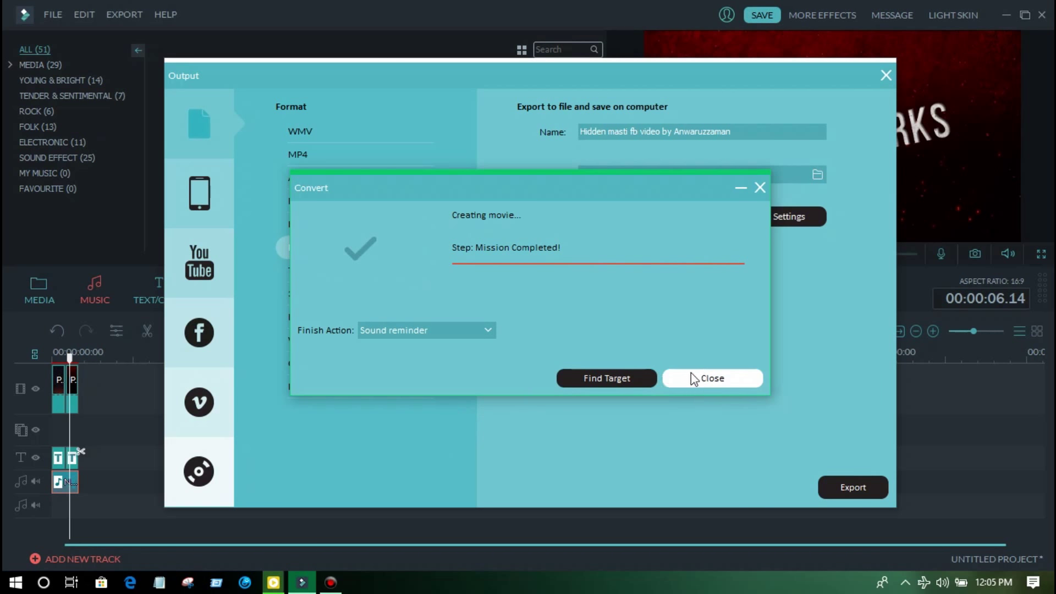
left_click(633, 378)
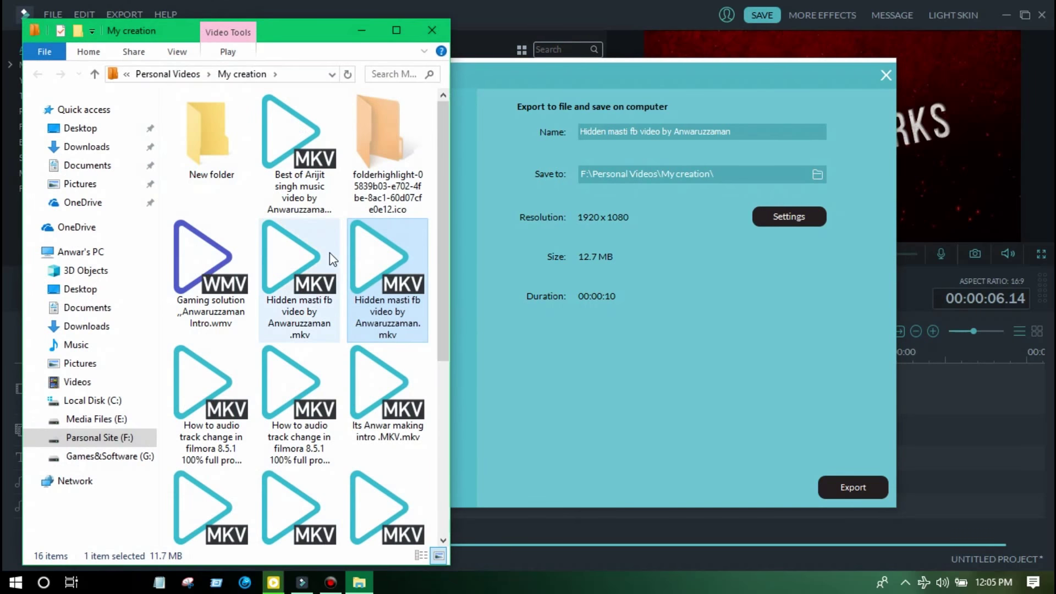
- Arrange the folder and PotPlayer windows side by side, play the exported MKV in full screen, pause it, and restore the player window
left_click_drag(284, 41, 771, 39)
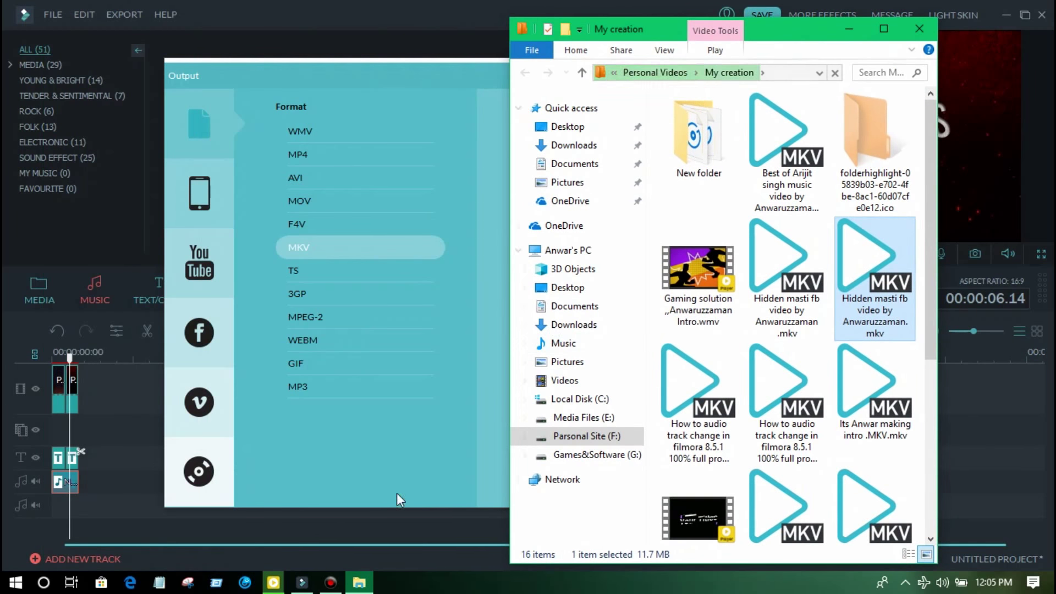
left_click(273, 582)
left_click_drag(599, 227, 181, 258)
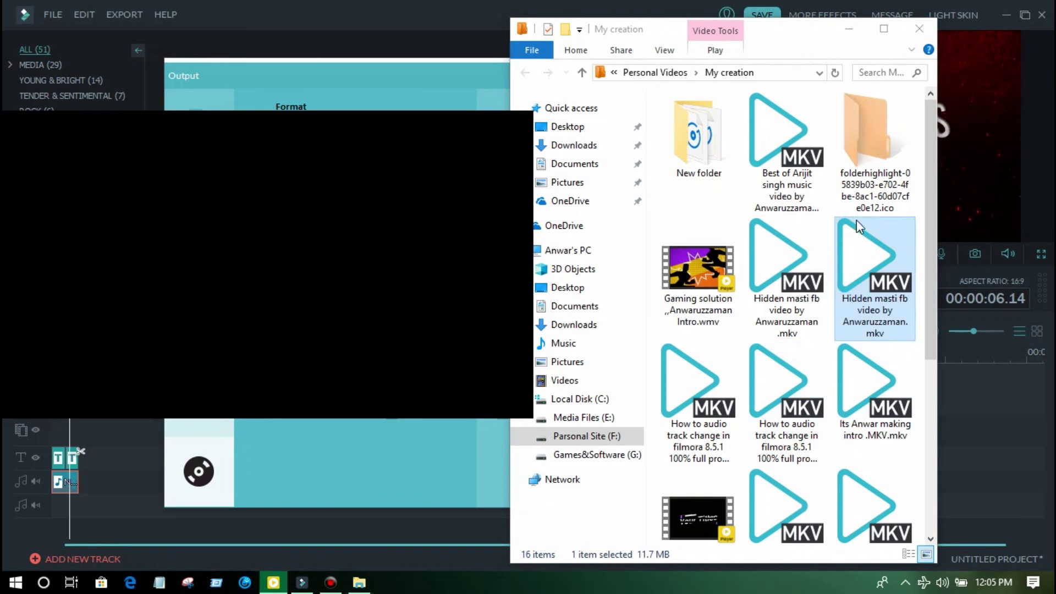
double_click(882, 278)
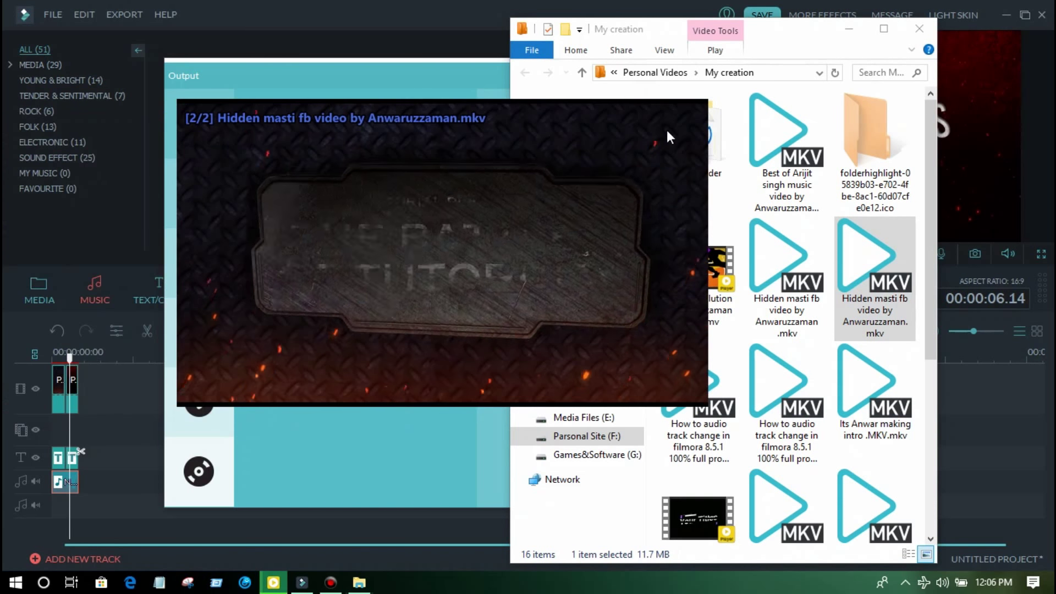
left_click(670, 114)
scroll(567, 295, "up", 1)
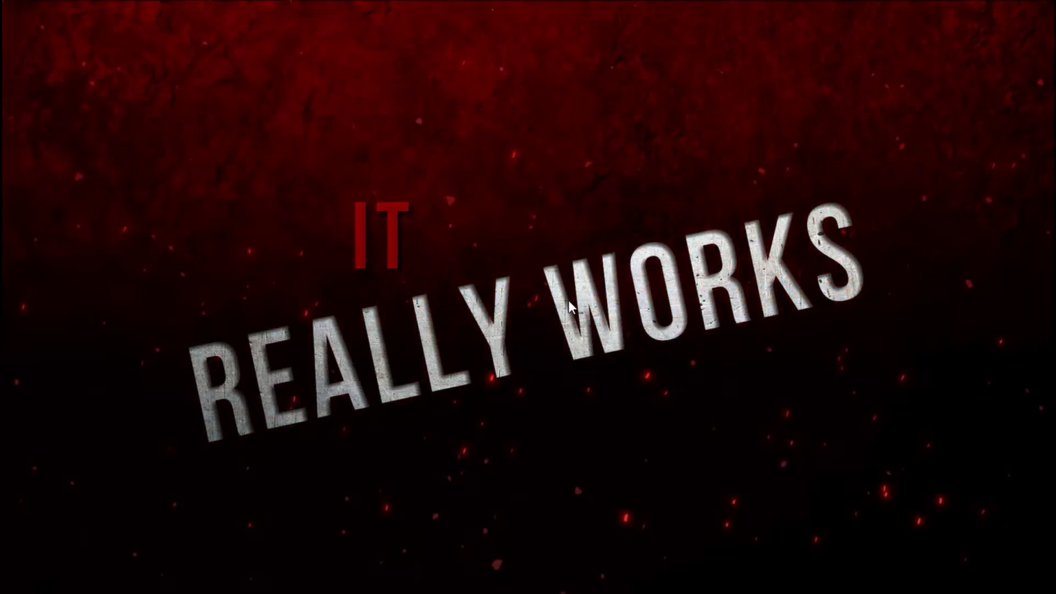
left_click(877, 258)
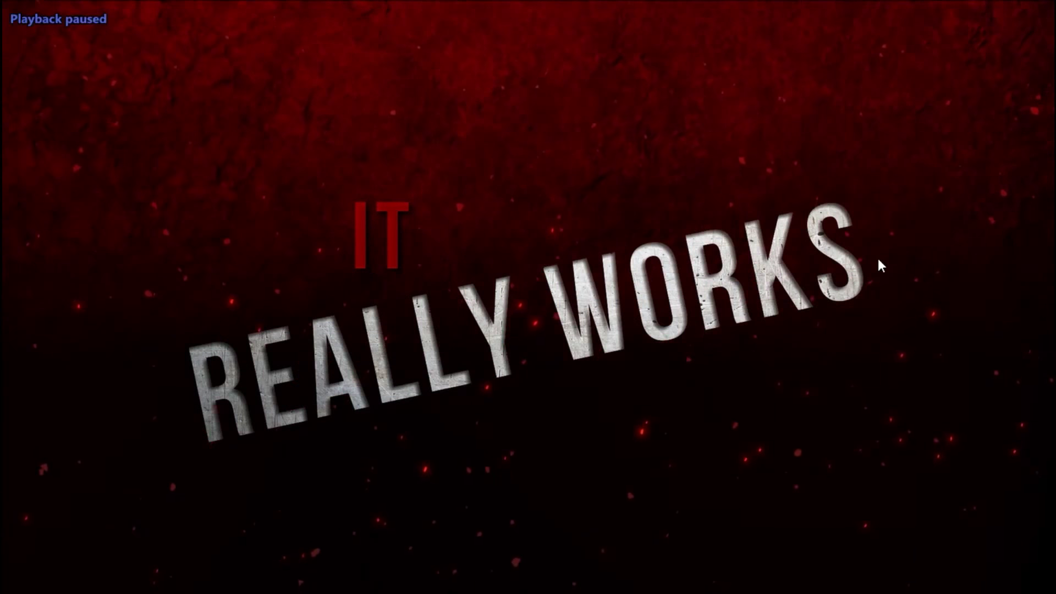
left_click(1024, 14)
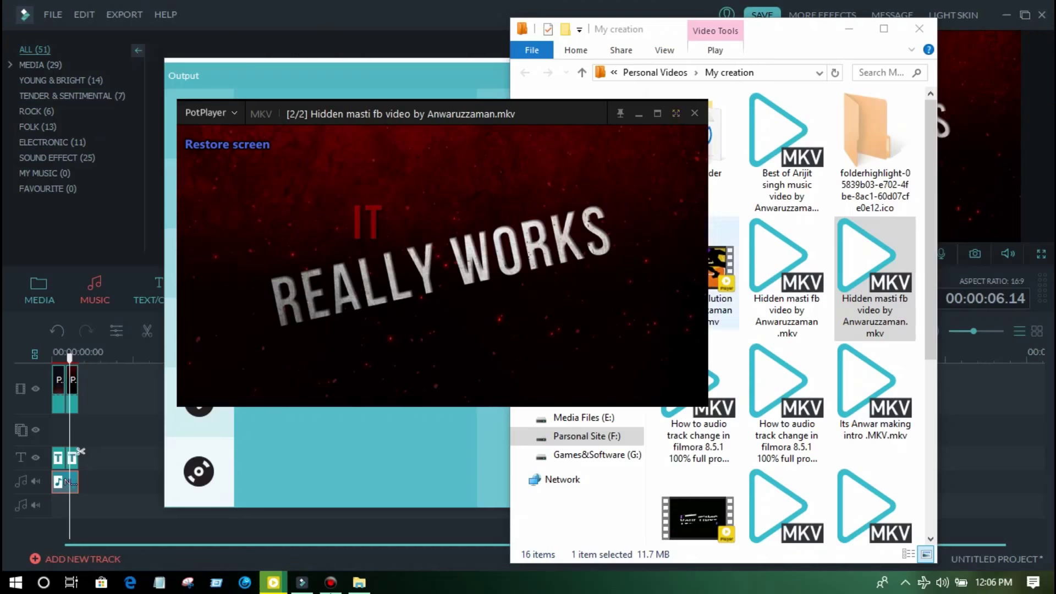
left_click(330, 582)
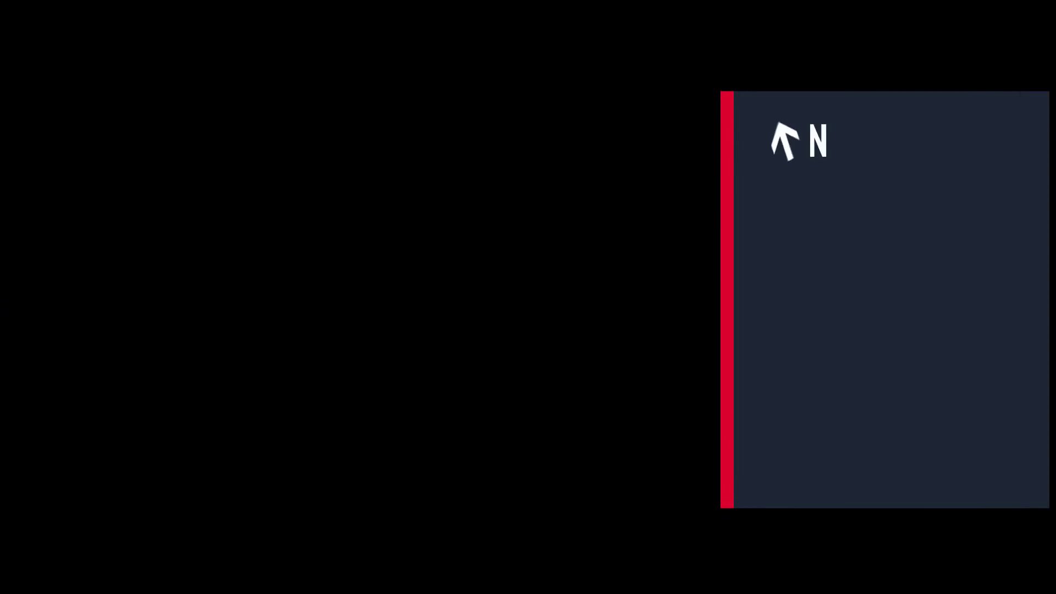